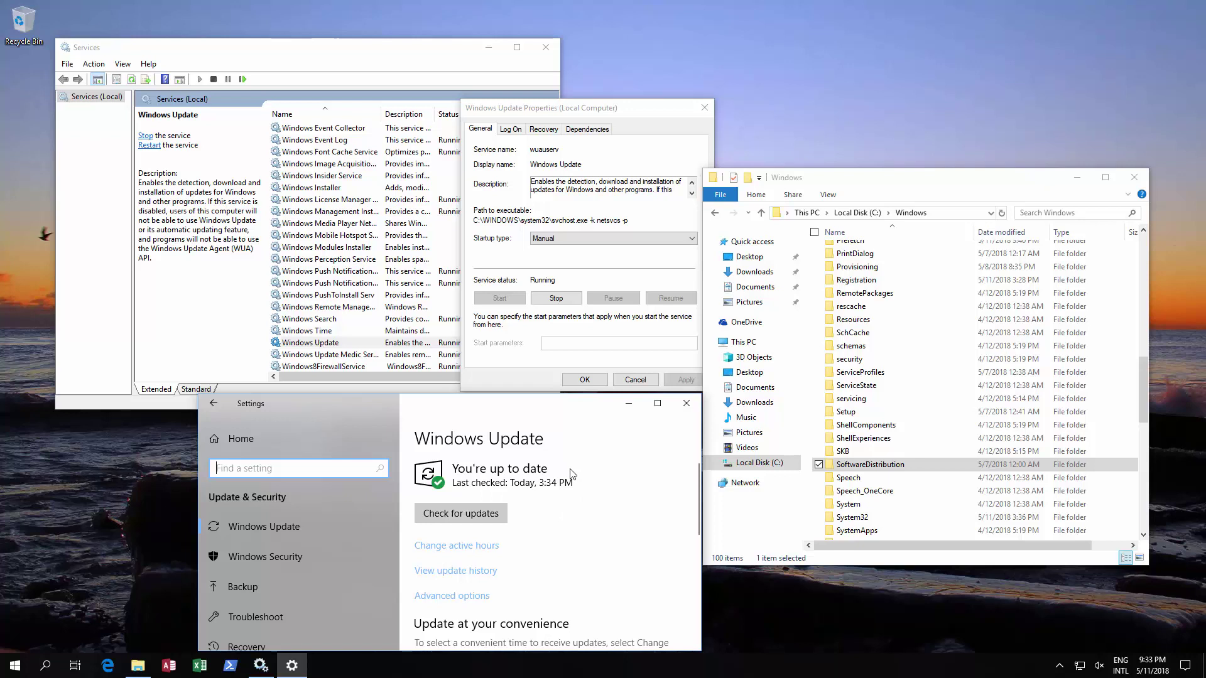
# Search 'service', minimize Settings, close Windows Update Properties, and stop the Windows Update service
pyautogui.click(15, 666)
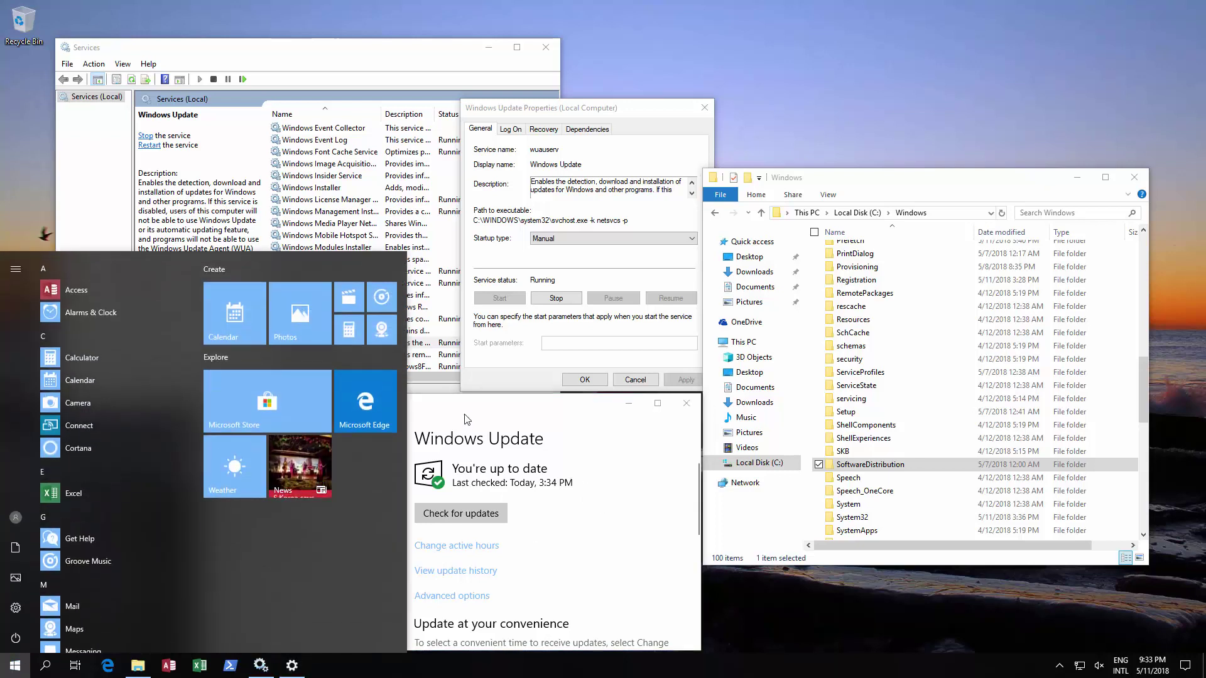
pyautogui.write('serv')
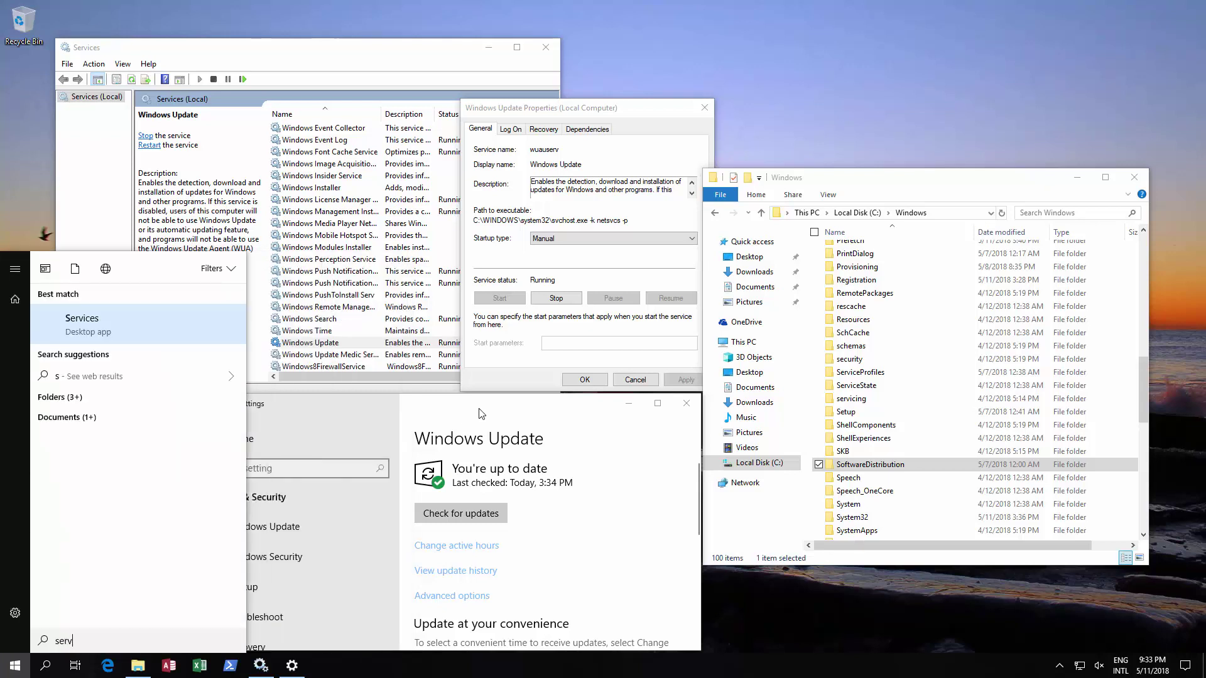
pyautogui.write('ice')
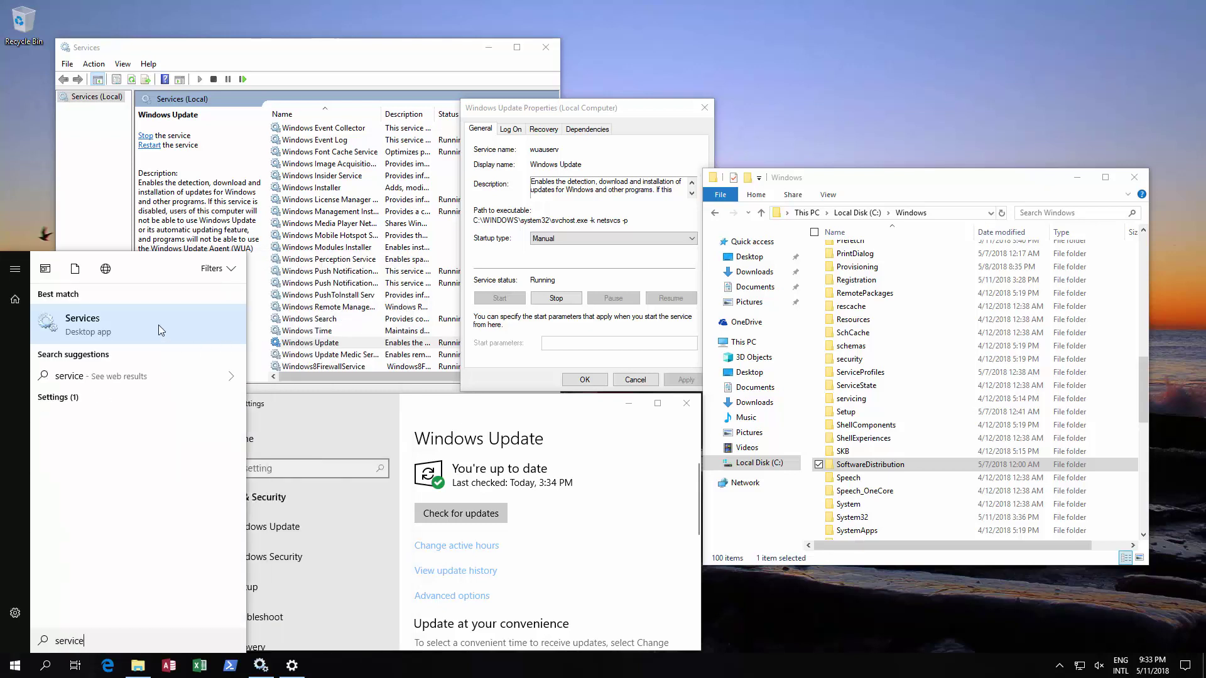
pyautogui.click(624, 410)
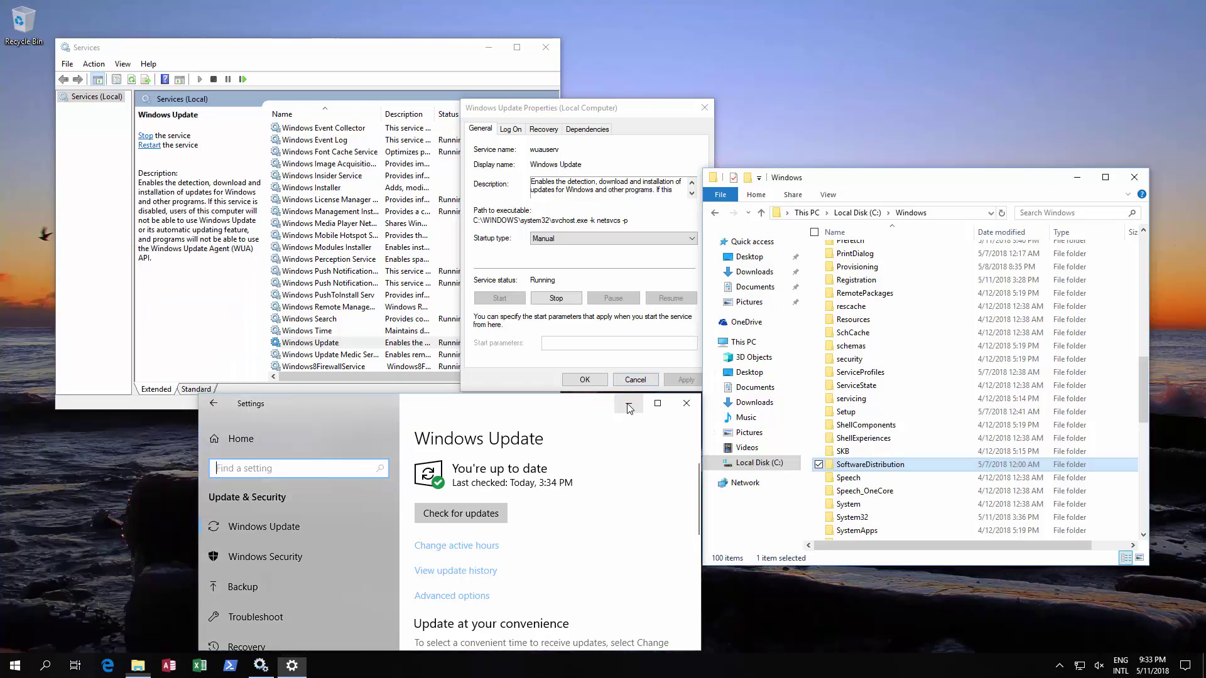
pyautogui.click(624, 409)
pyautogui.click(417, 54)
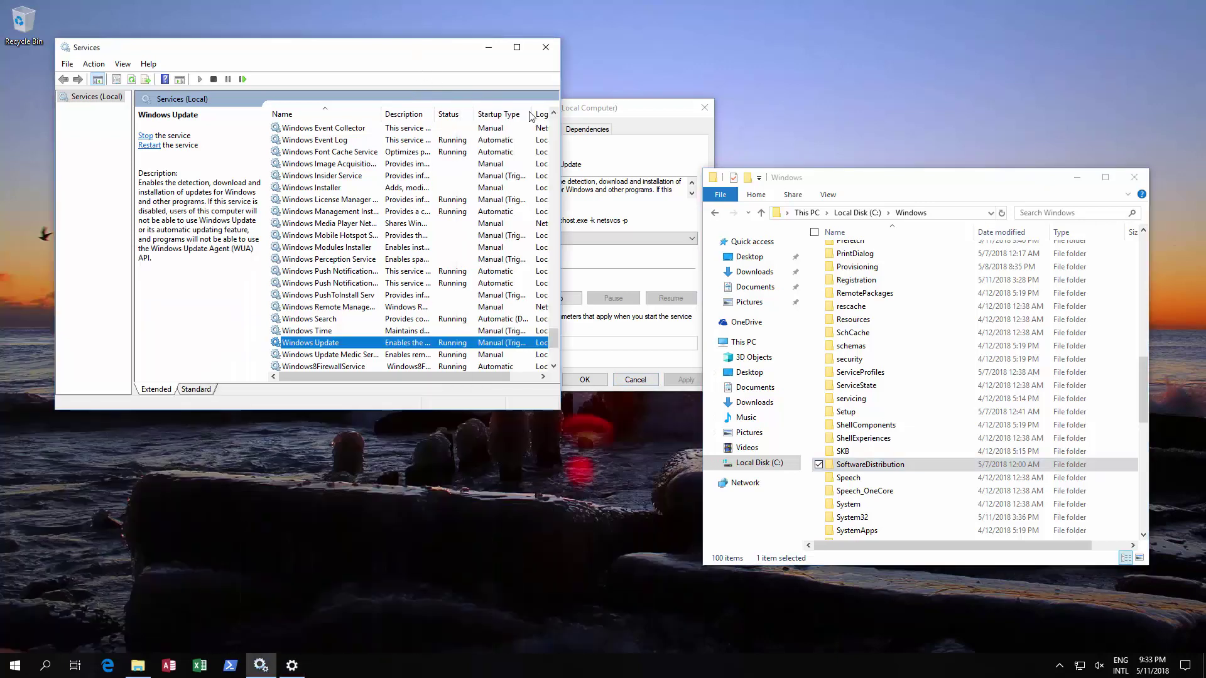
pyautogui.click(704, 108)
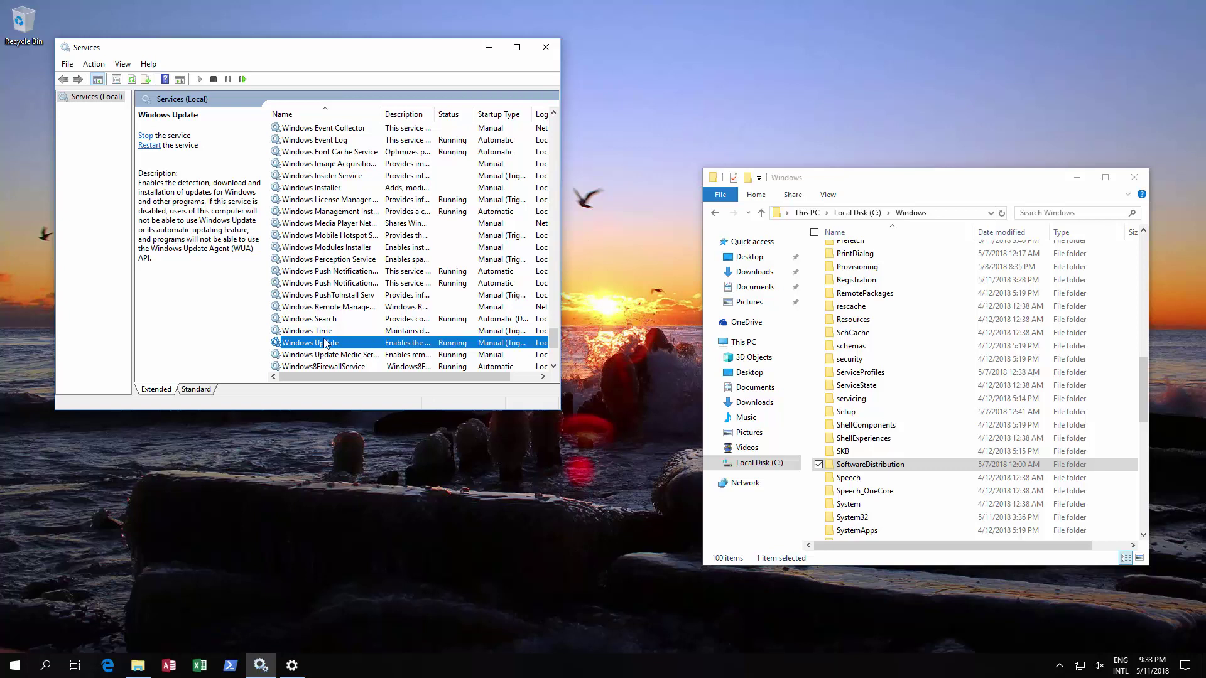
pyautogui.click(146, 136)
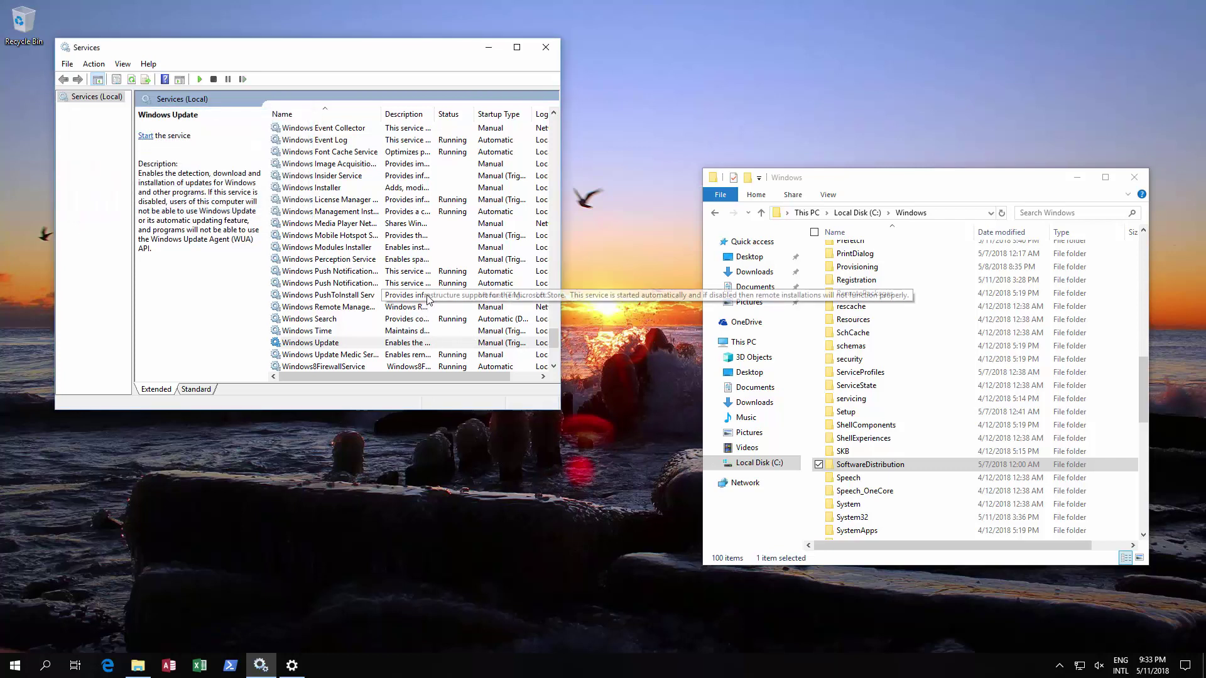
# Stop the Background Intelligent Transfer Service
pyautogui.scroll(9, 425, 299)
pyautogui.scroll(12, 425, 299)
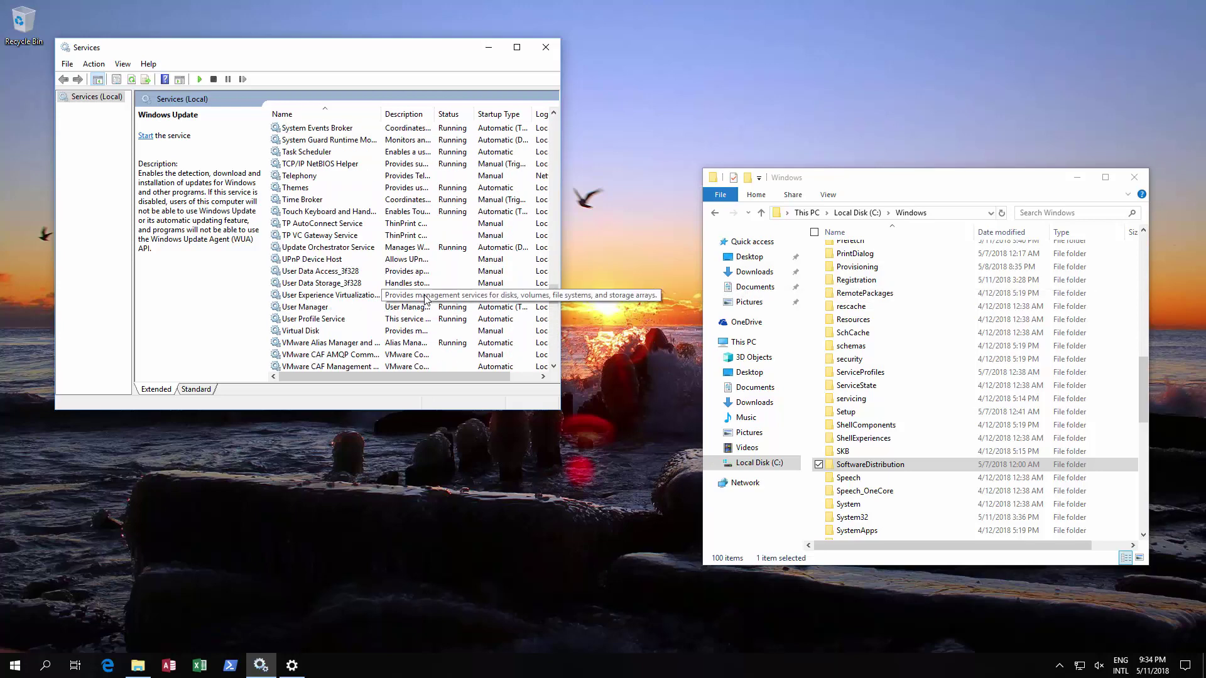
pyautogui.scroll(20, 425, 299)
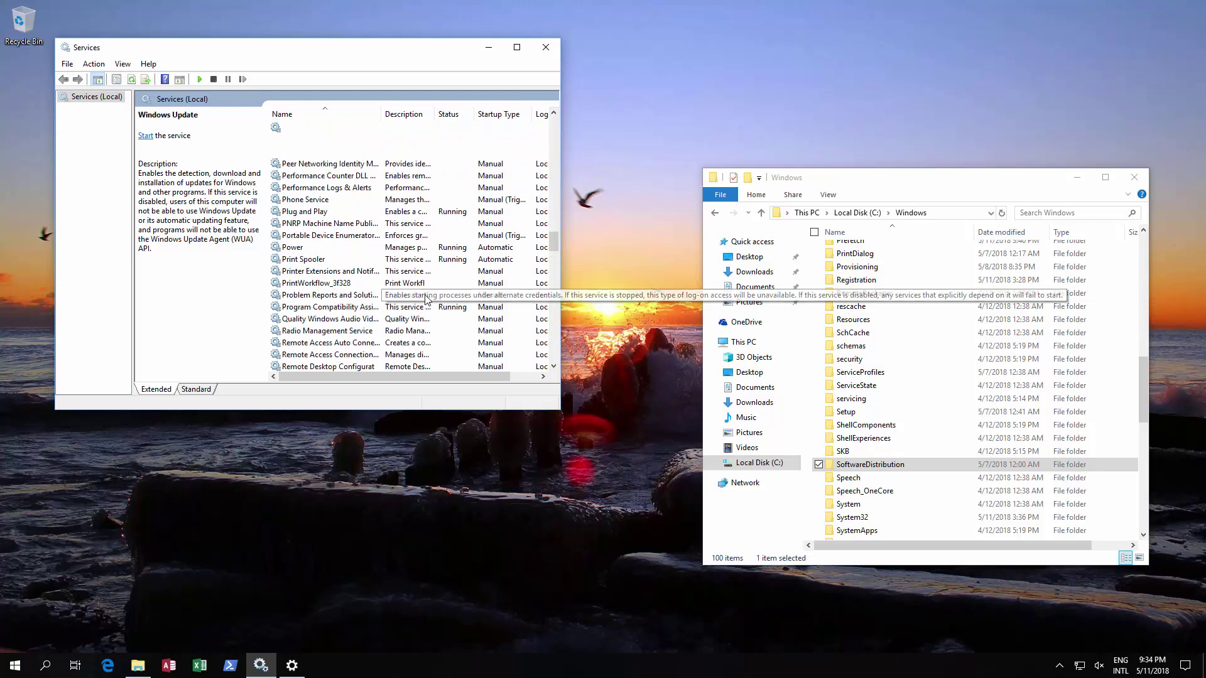
pyautogui.moveTo(553, 212); pyautogui.dragTo(554, 135)
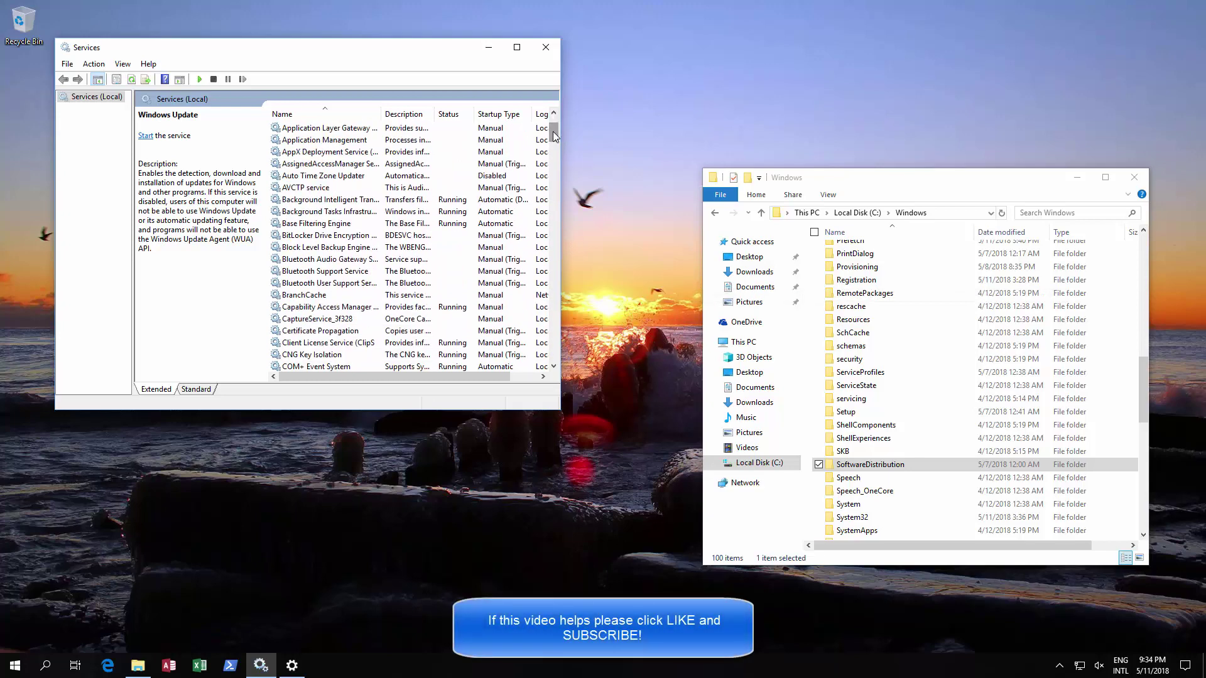
pyautogui.click(347, 201)
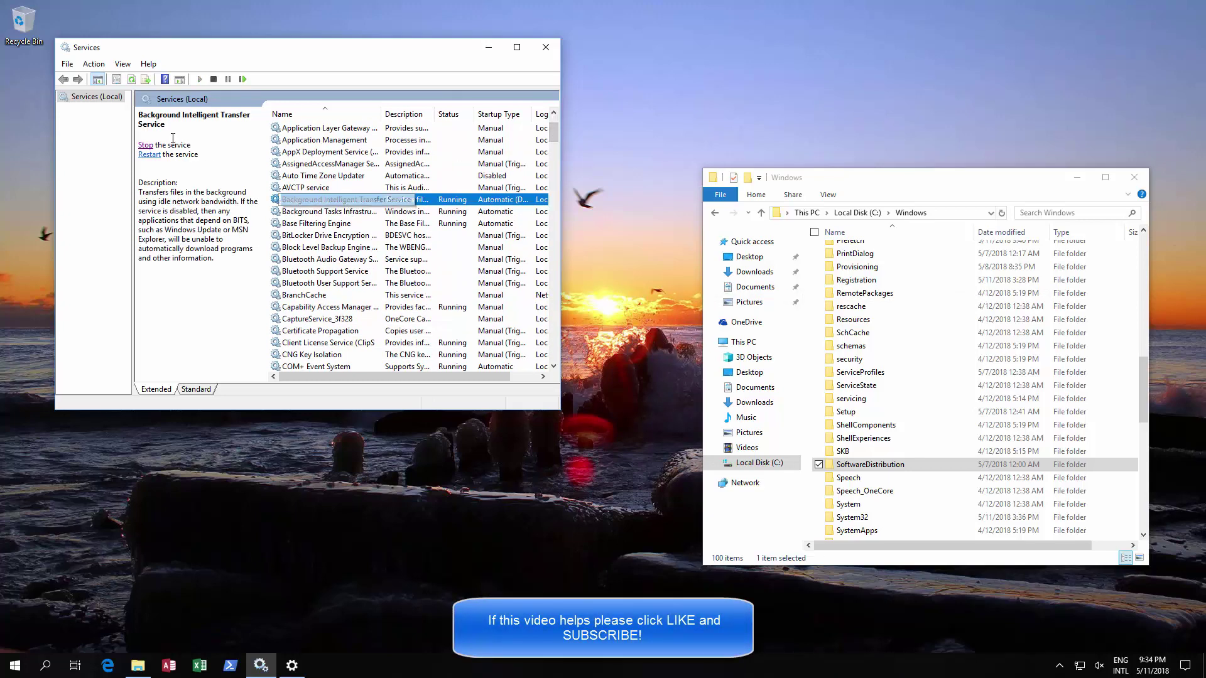
pyautogui.click(146, 146)
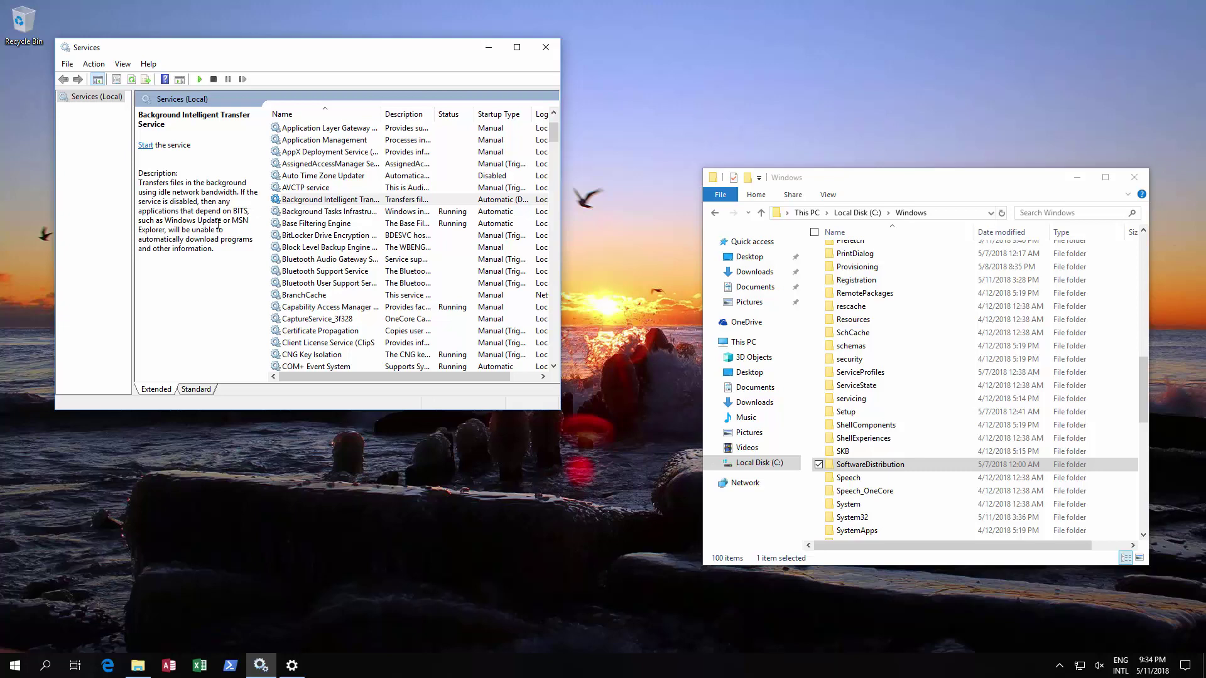
# Stop Cryptographic Services
pyautogui.scroll(-2, 394, 231)
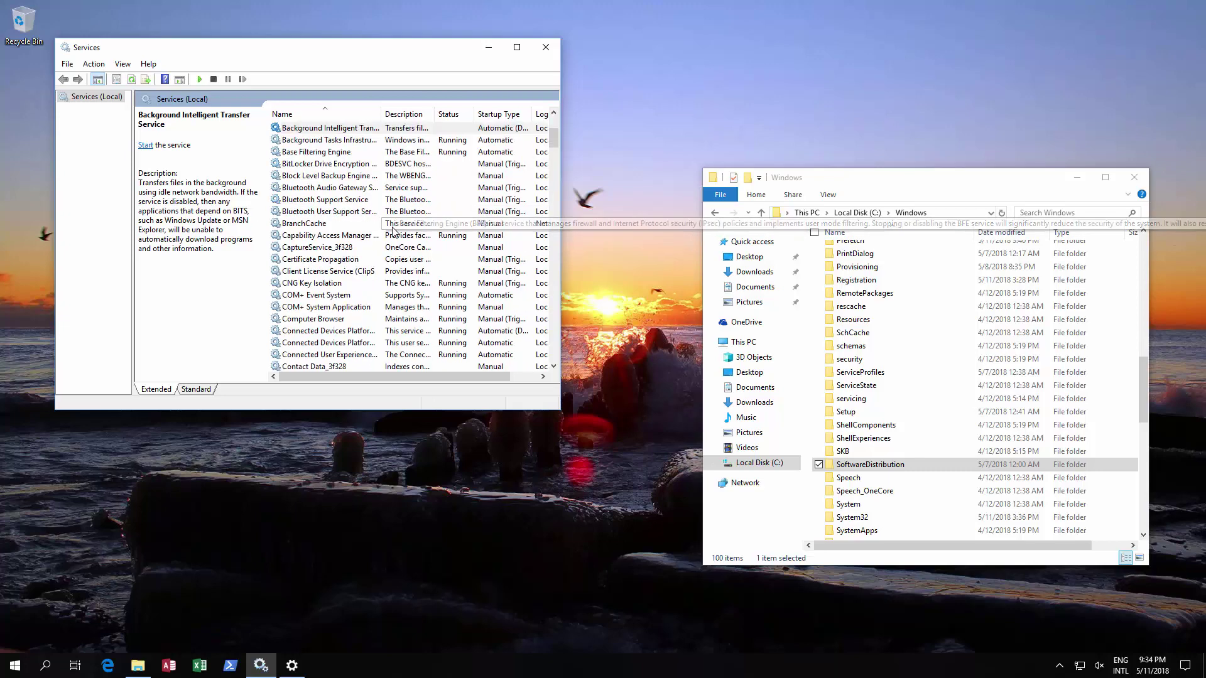
pyautogui.scroll(-2, 395, 232)
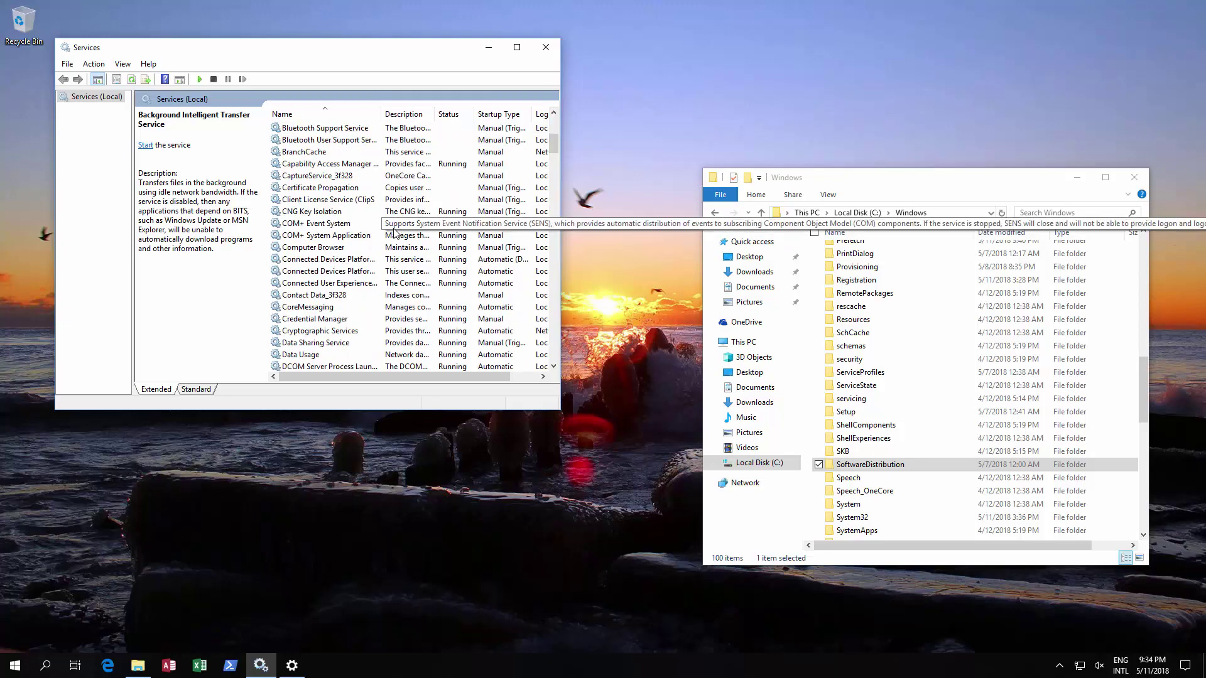
pyautogui.click(350, 332)
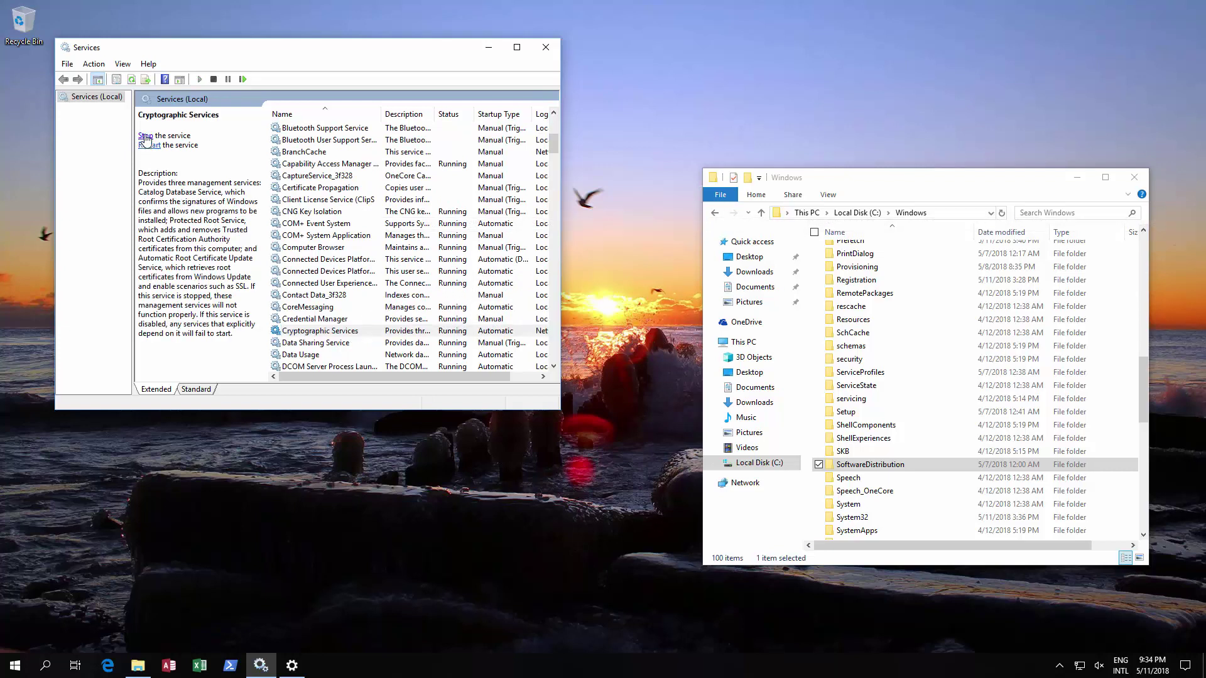
pyautogui.click(145, 136)
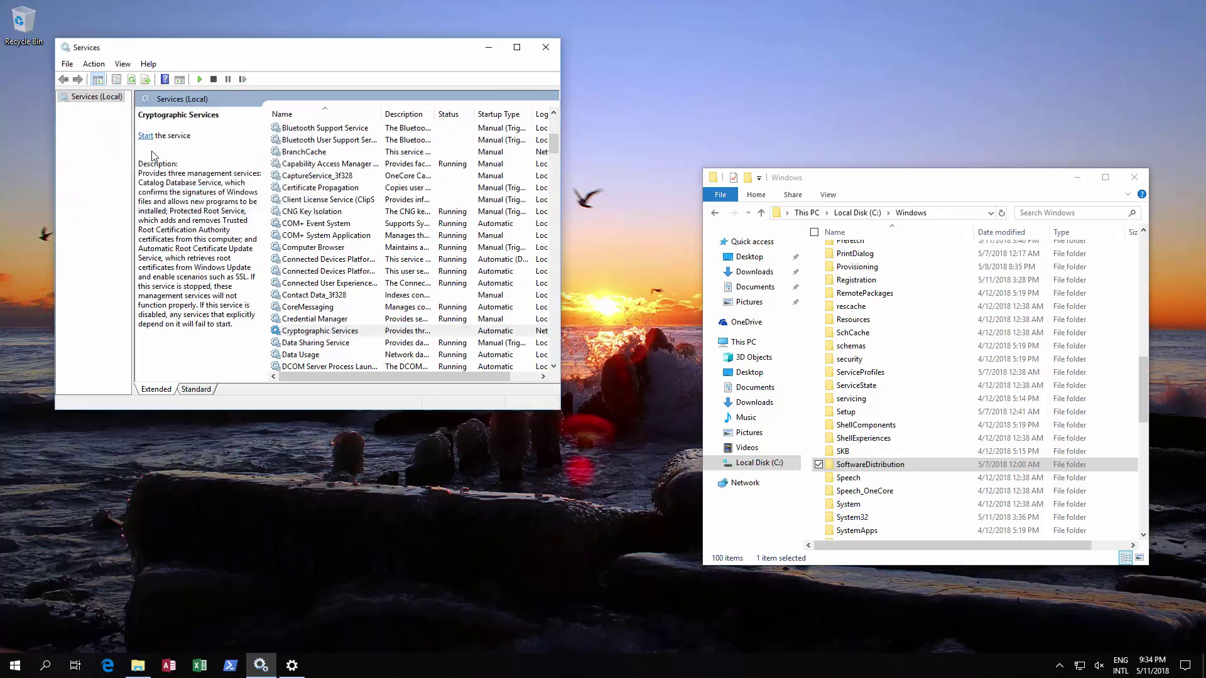
# Check that the Windows Installer service is not running
pyautogui.scroll(-9, 396, 270)
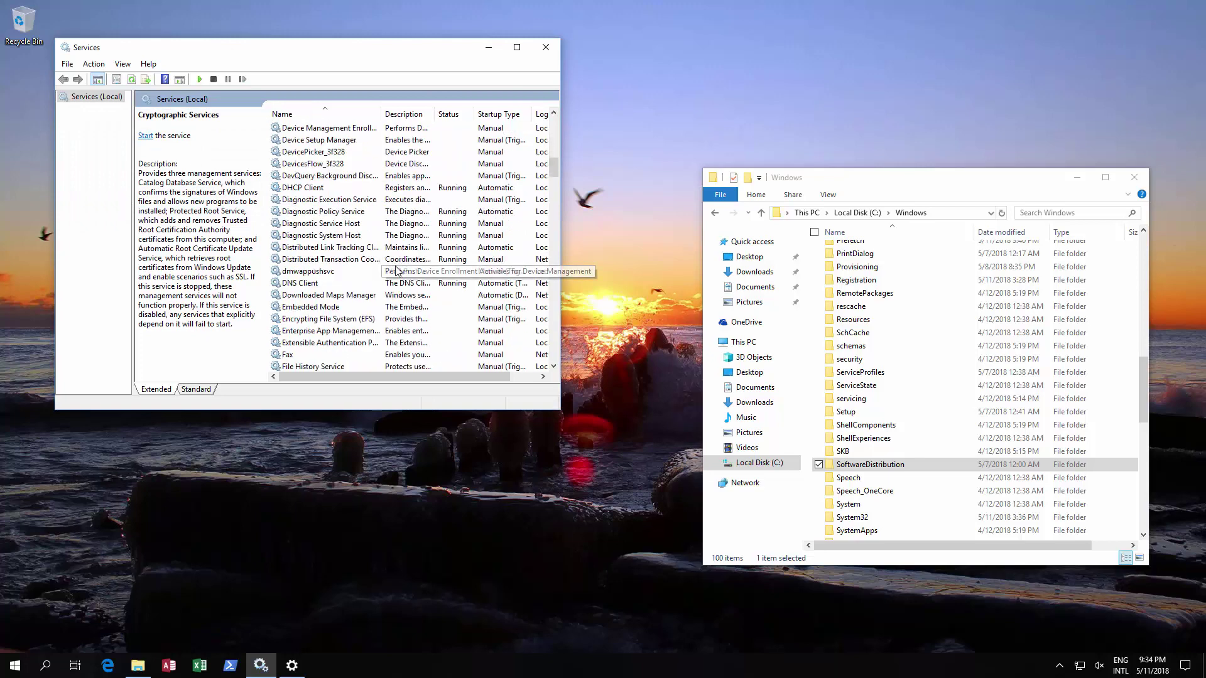
pyautogui.scroll(-20, 396, 270)
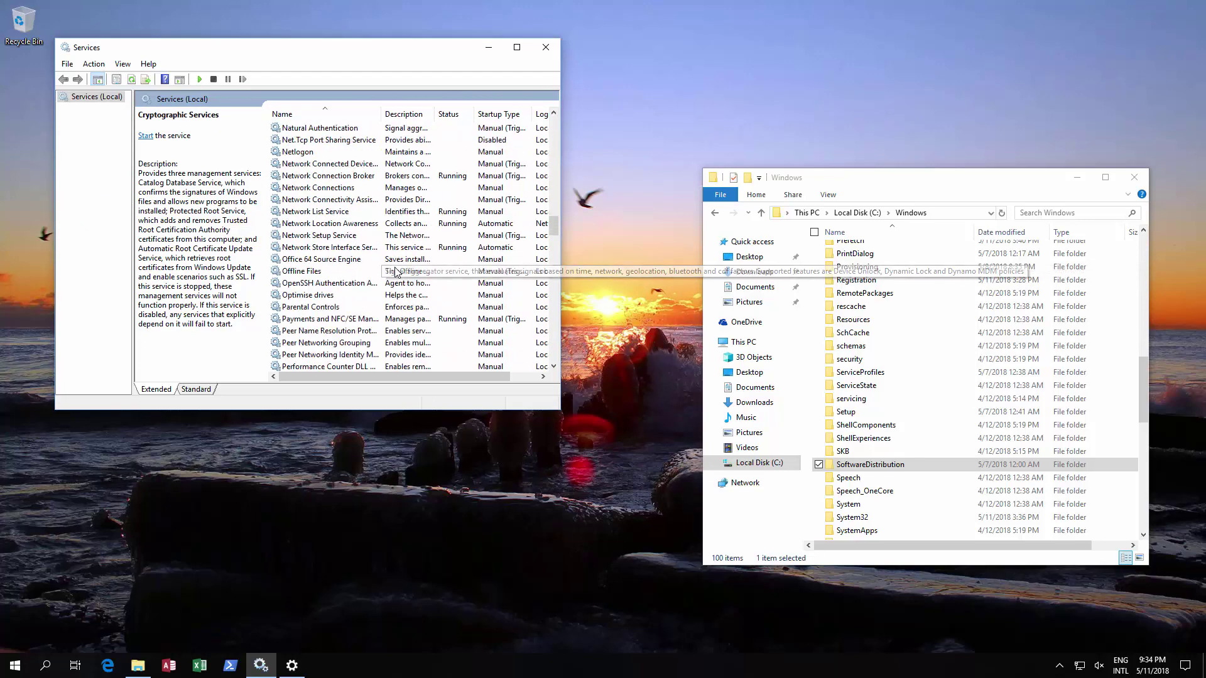
pyautogui.scroll(-20, 395, 272)
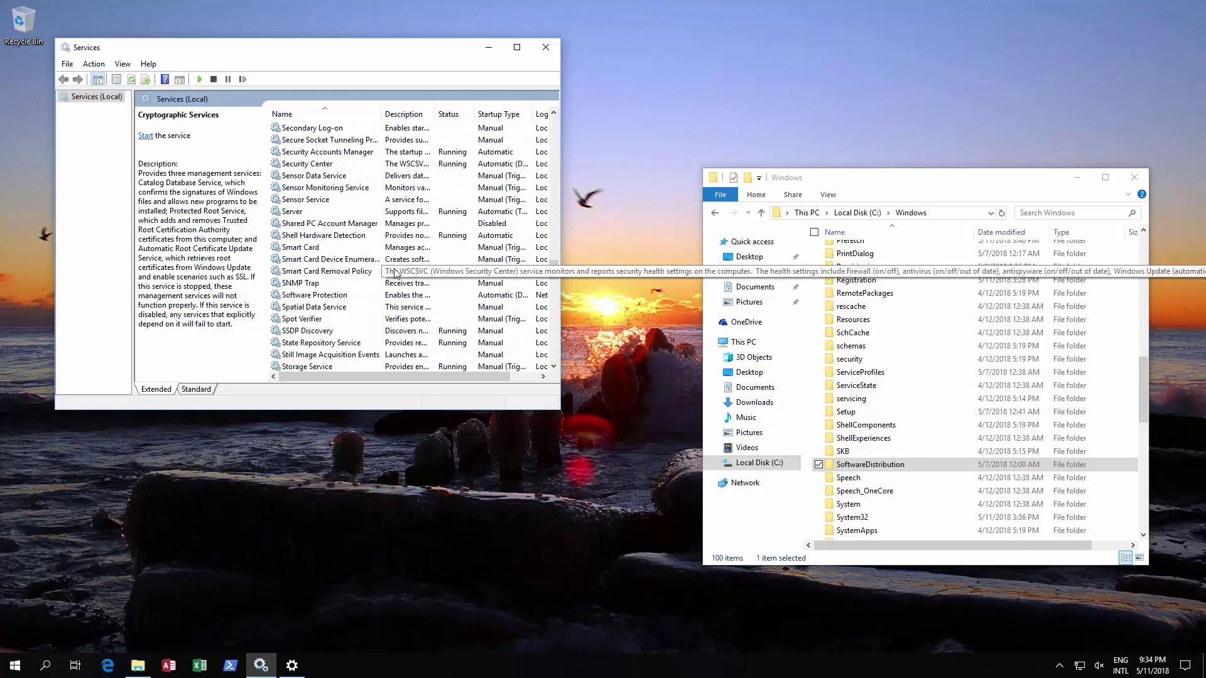
pyautogui.scroll(-9, 396, 271)
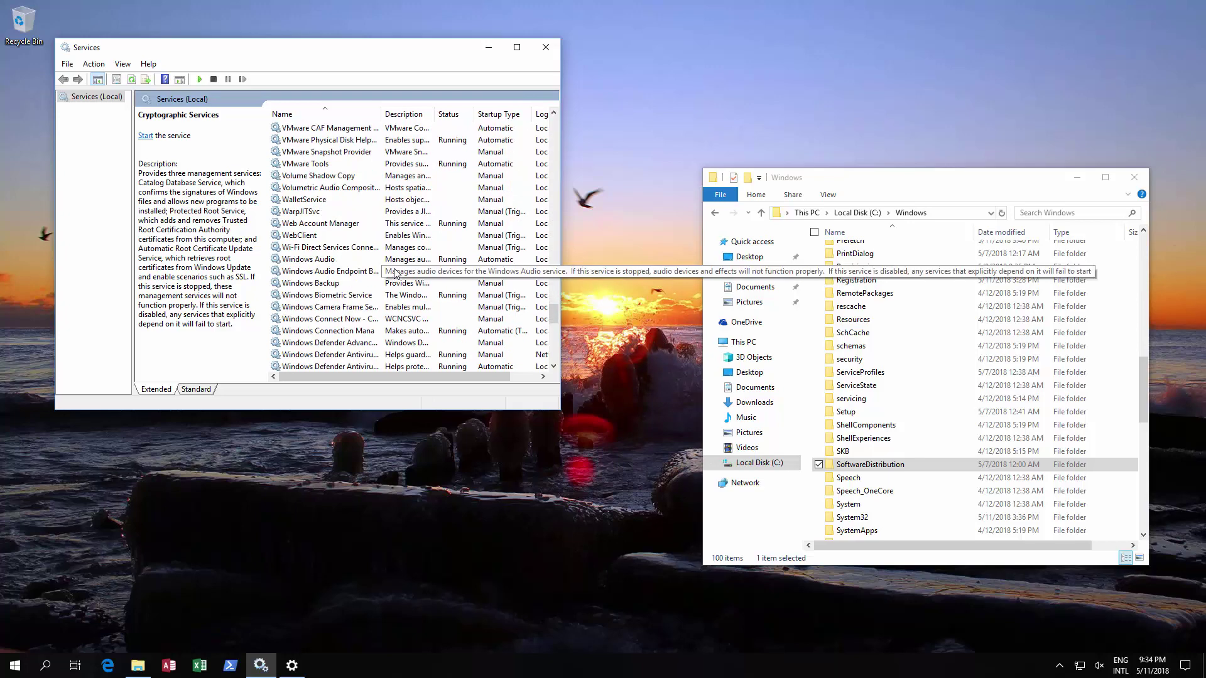
pyautogui.scroll(-4, 396, 271)
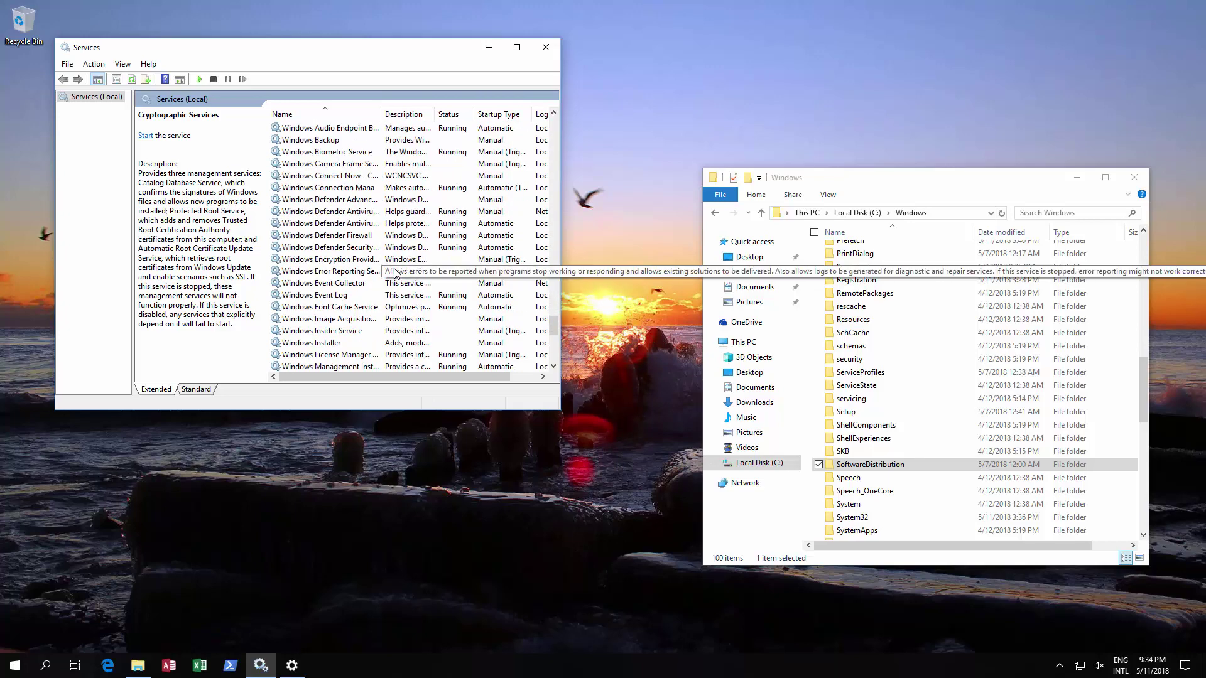
pyautogui.click(464, 343)
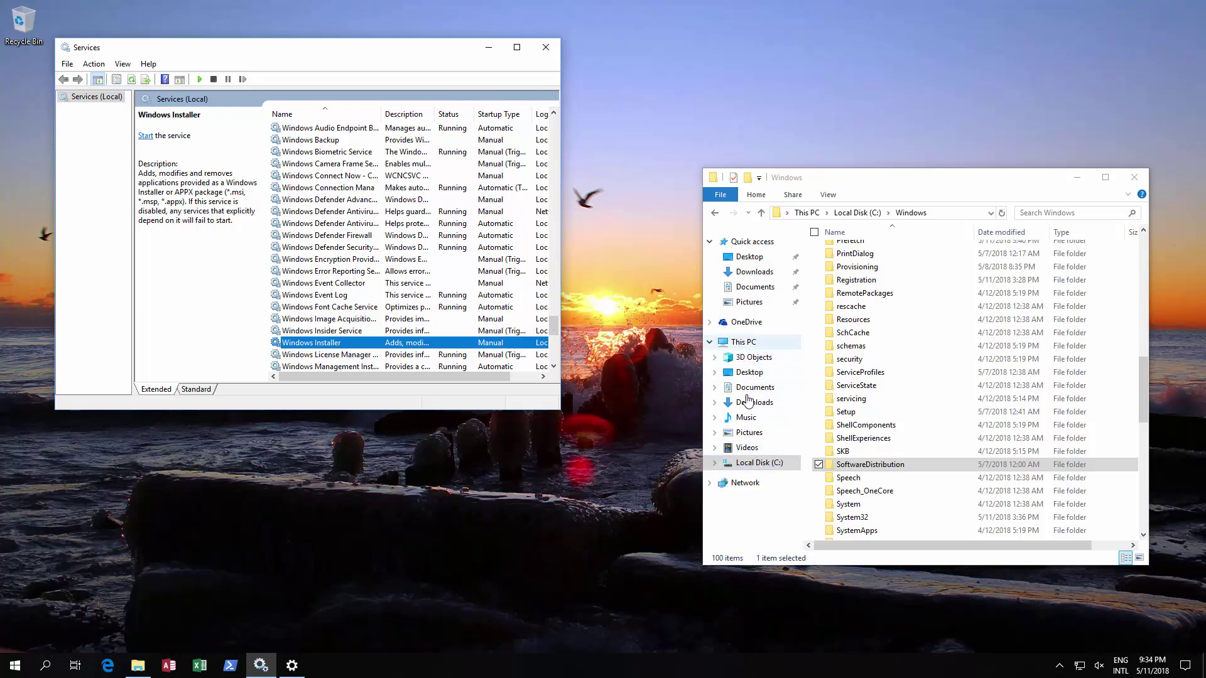
pyautogui.click(758, 463)
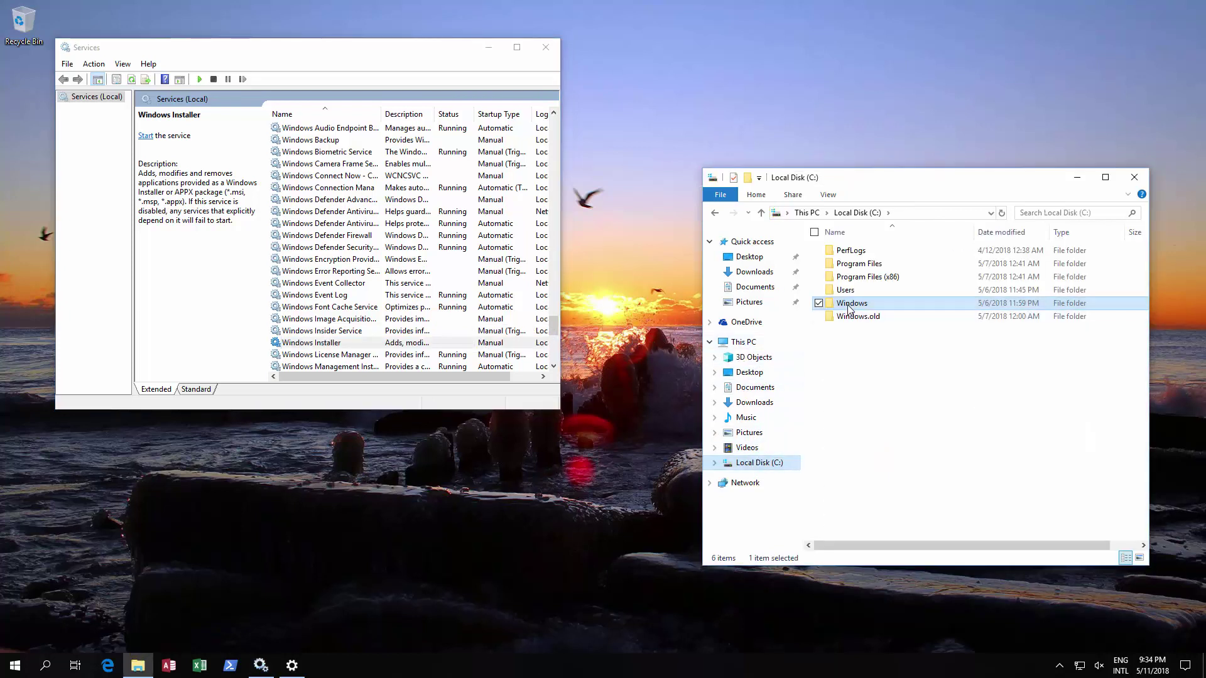
pyautogui.doubleClick(849, 306)
pyautogui.scroll(-1, 936, 351)
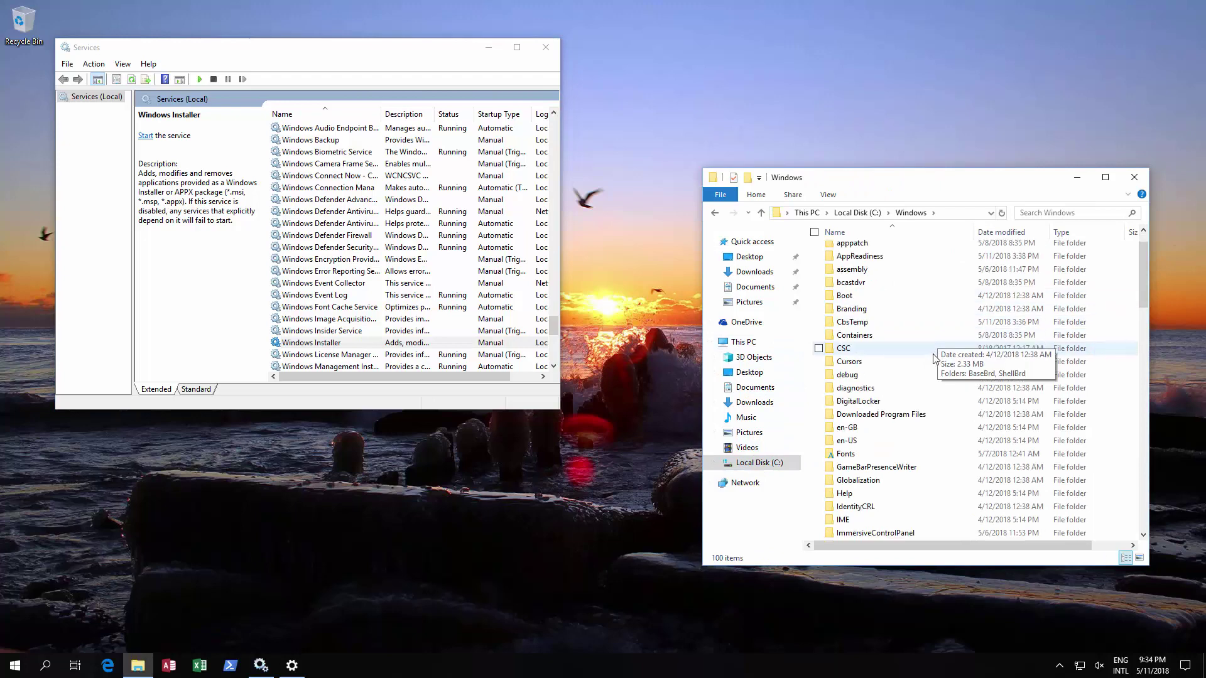
pyautogui.scroll(-13, 934, 359)
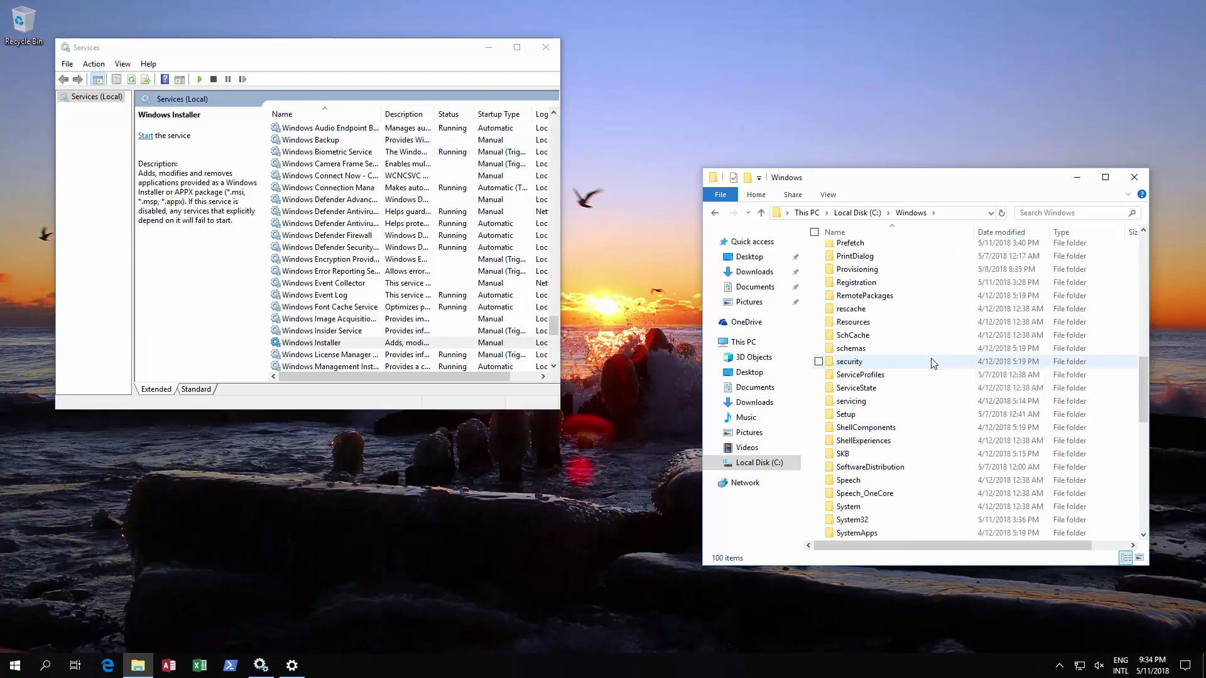
pyautogui.scroll(-1, 934, 363)
pyautogui.click(870, 429)
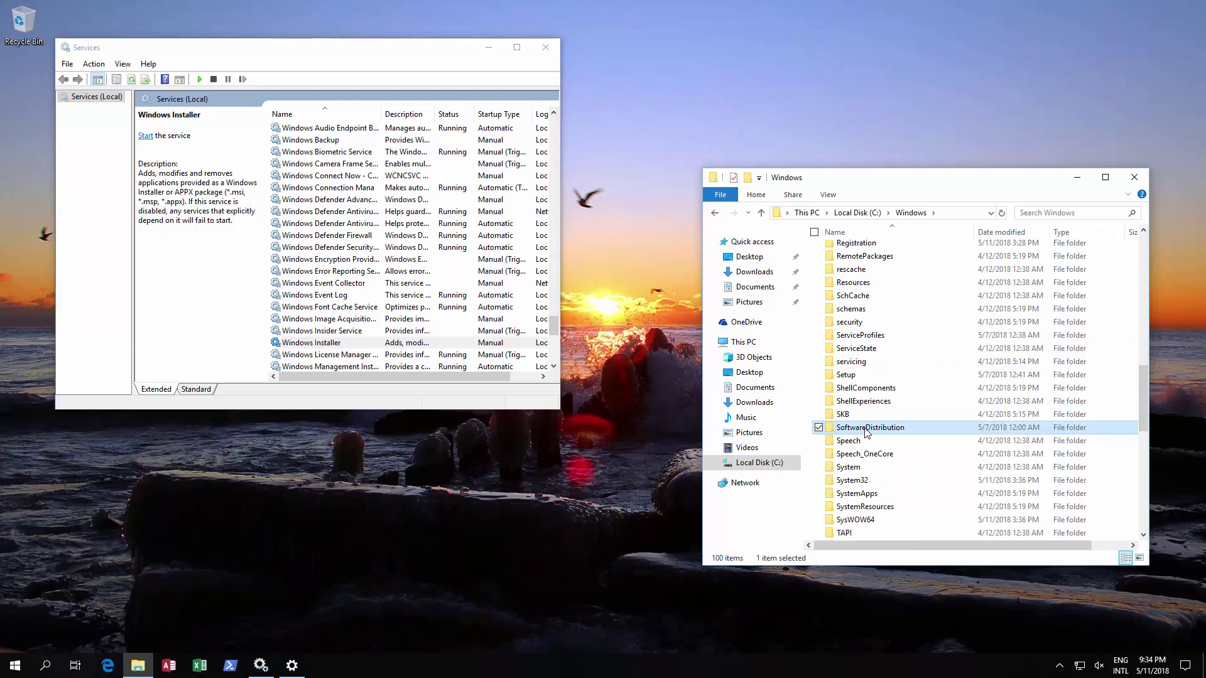
# Rename SoftwareDistribution to SoftwareDistribution_OLD and go to the root of Local Disk (C:)
pyautogui.moveTo(865, 432)
pyautogui.rightClick(866, 432)
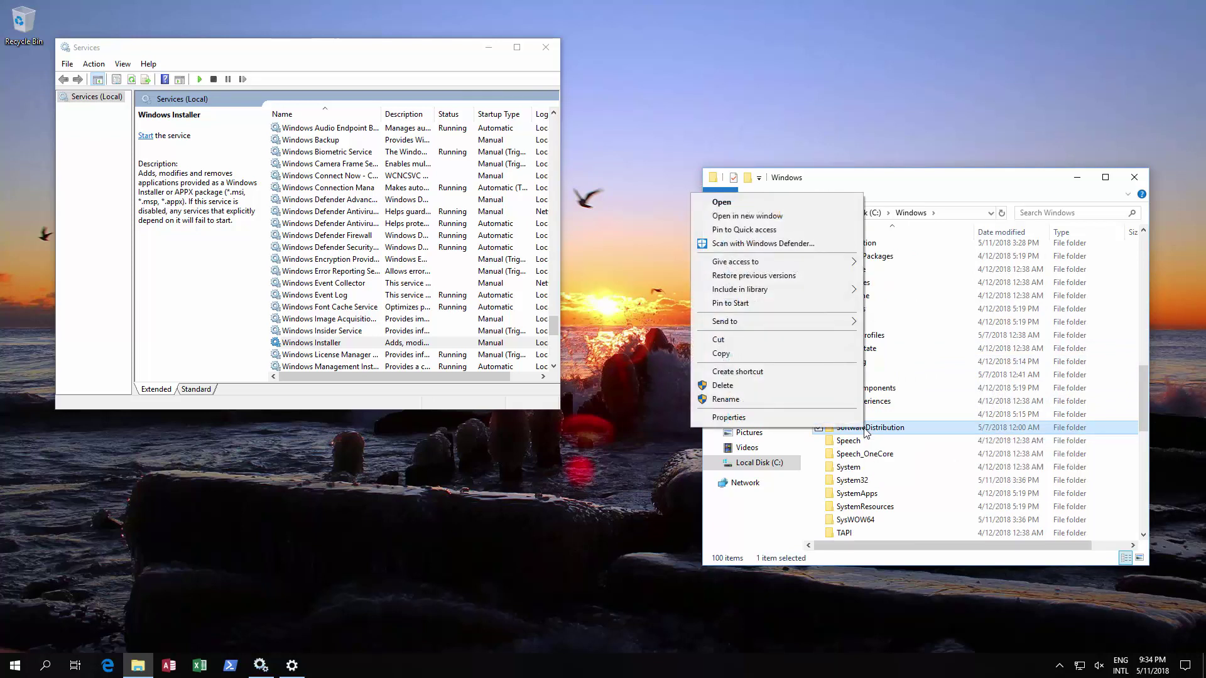
pyautogui.click(753, 397)
pyautogui.click(913, 427)
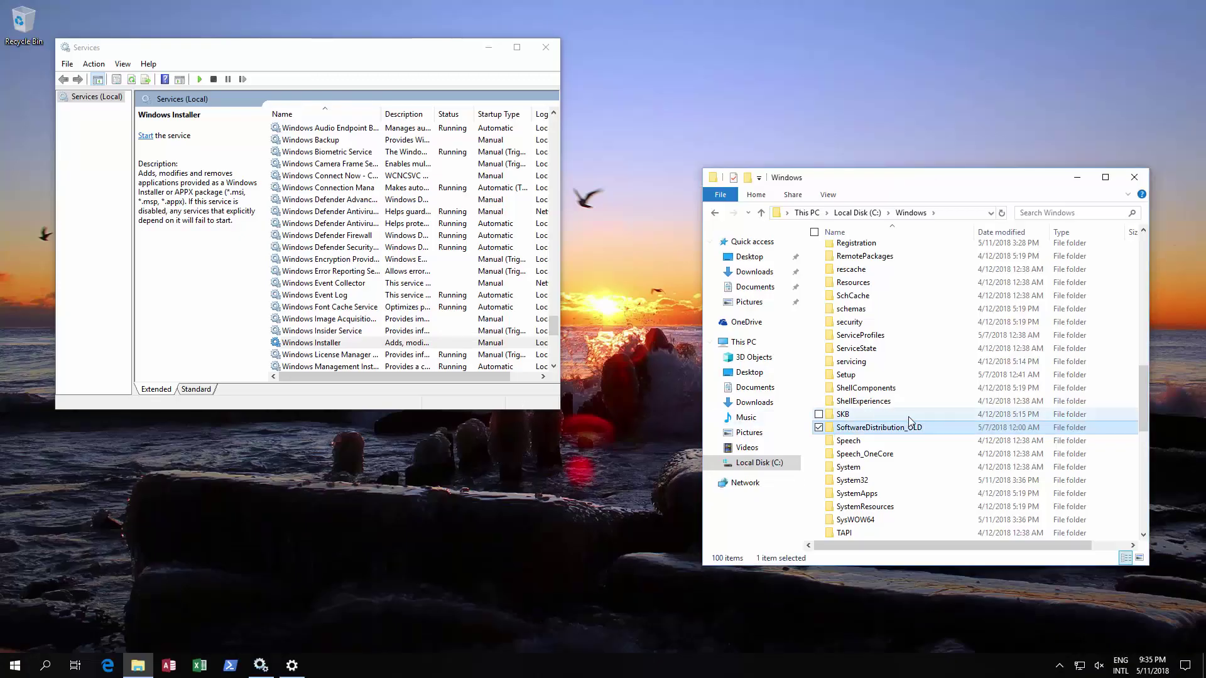
pyautogui.moveTo(906, 432)
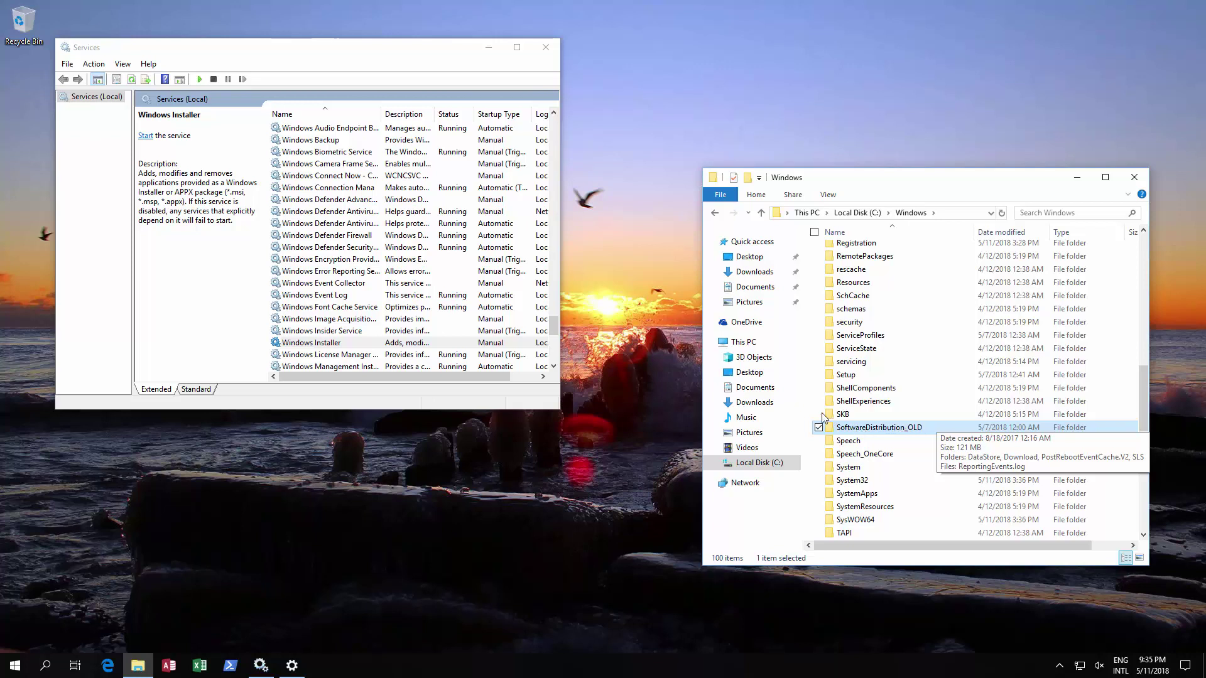
pyautogui.click(757, 465)
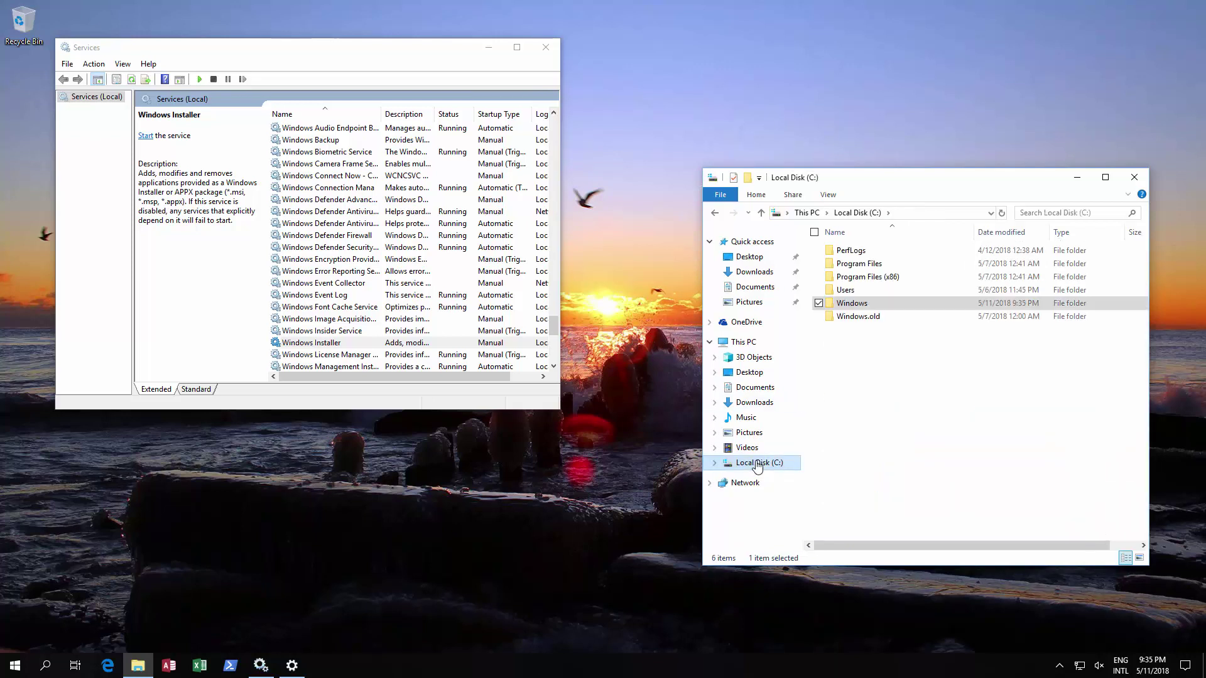
# Open the C:\Windows\System32 folder
pyautogui.doubleClick(861, 307)
pyautogui.scroll(-11, 877, 323)
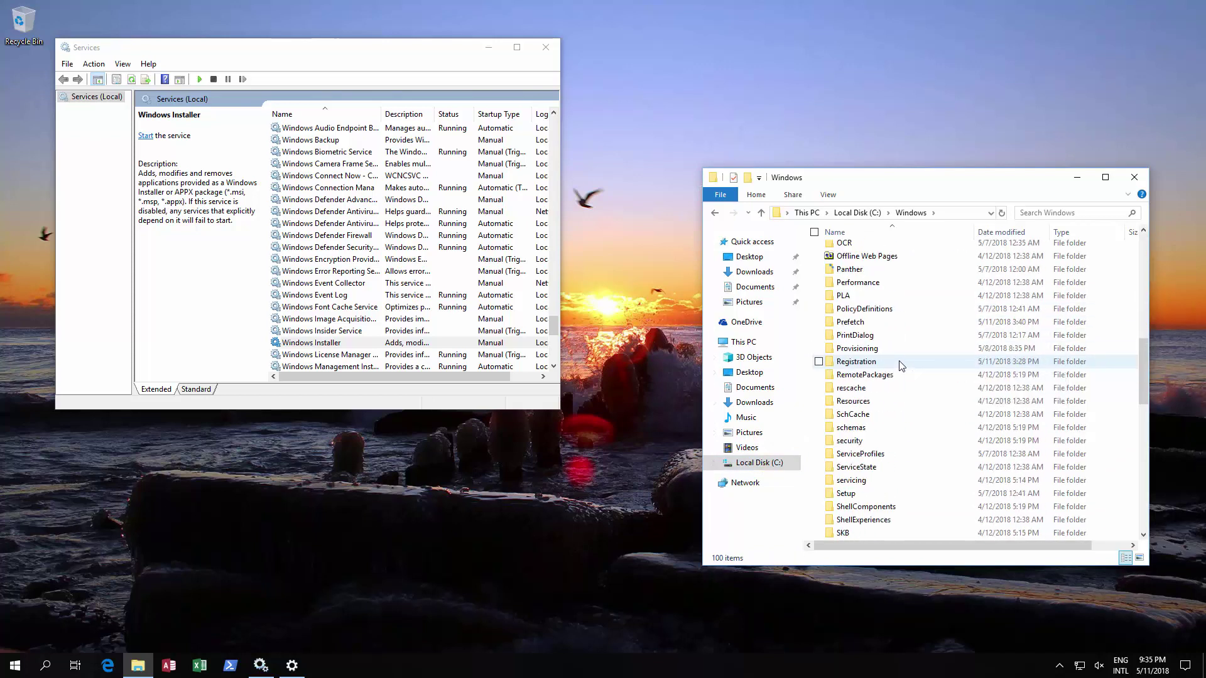
pyautogui.scroll(-4, 902, 366)
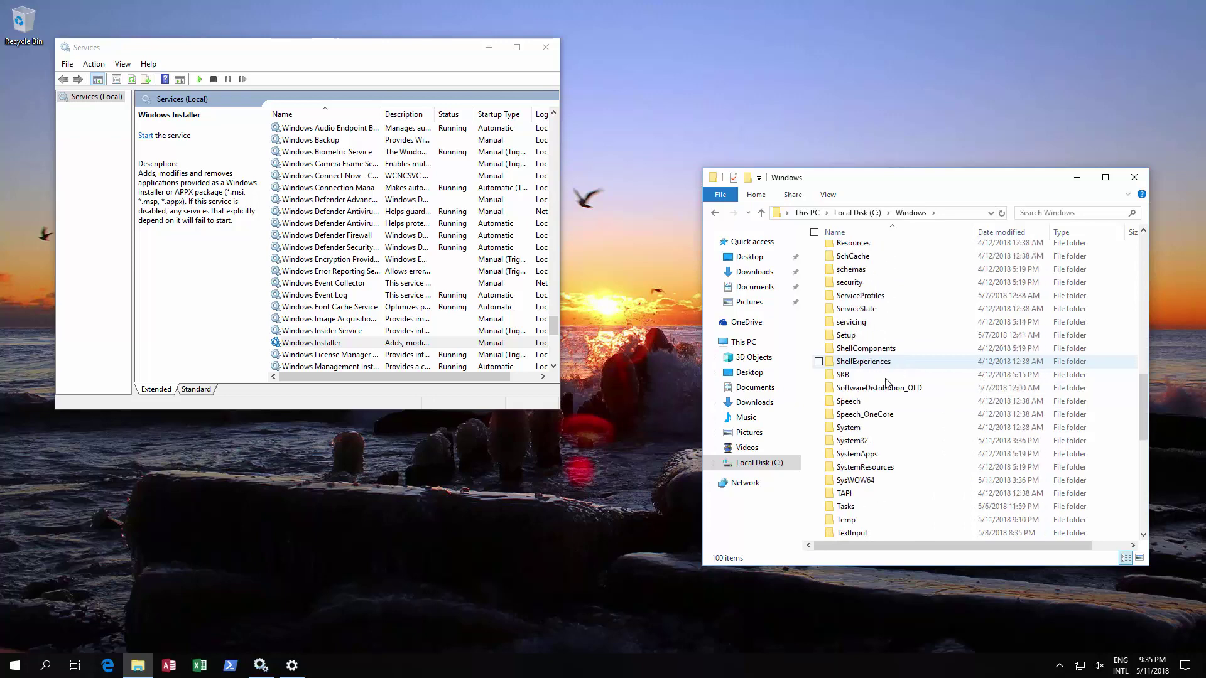
pyautogui.doubleClick(862, 442)
pyautogui.scroll(-3, 865, 398)
pyautogui.scroll(-3, 887, 392)
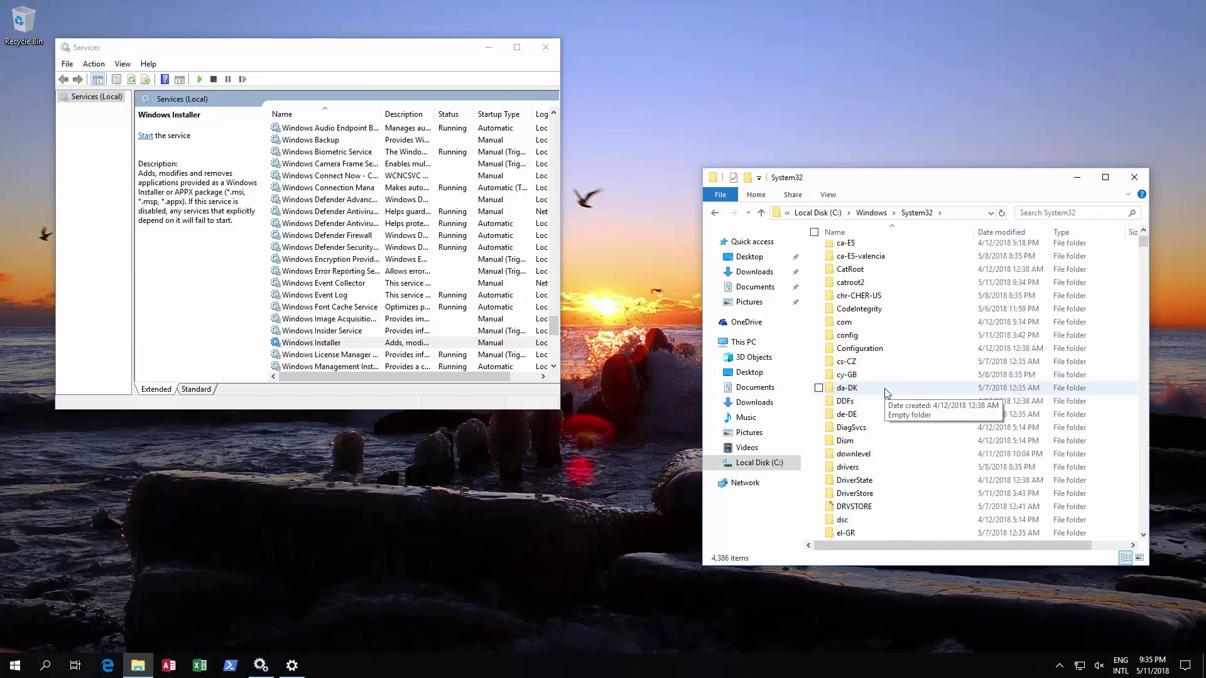
# Rename catroot2 to catroot2_OLD, approving the administrator permission prompts
pyautogui.click(852, 284)
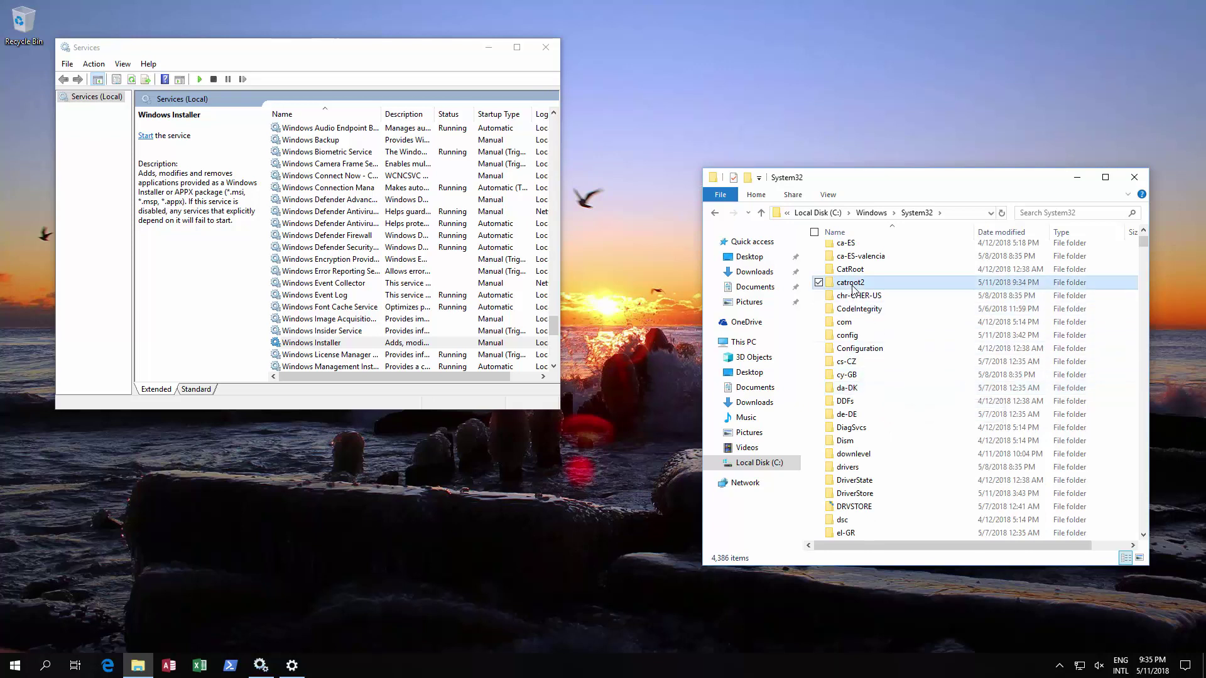
pyautogui.click(852, 284)
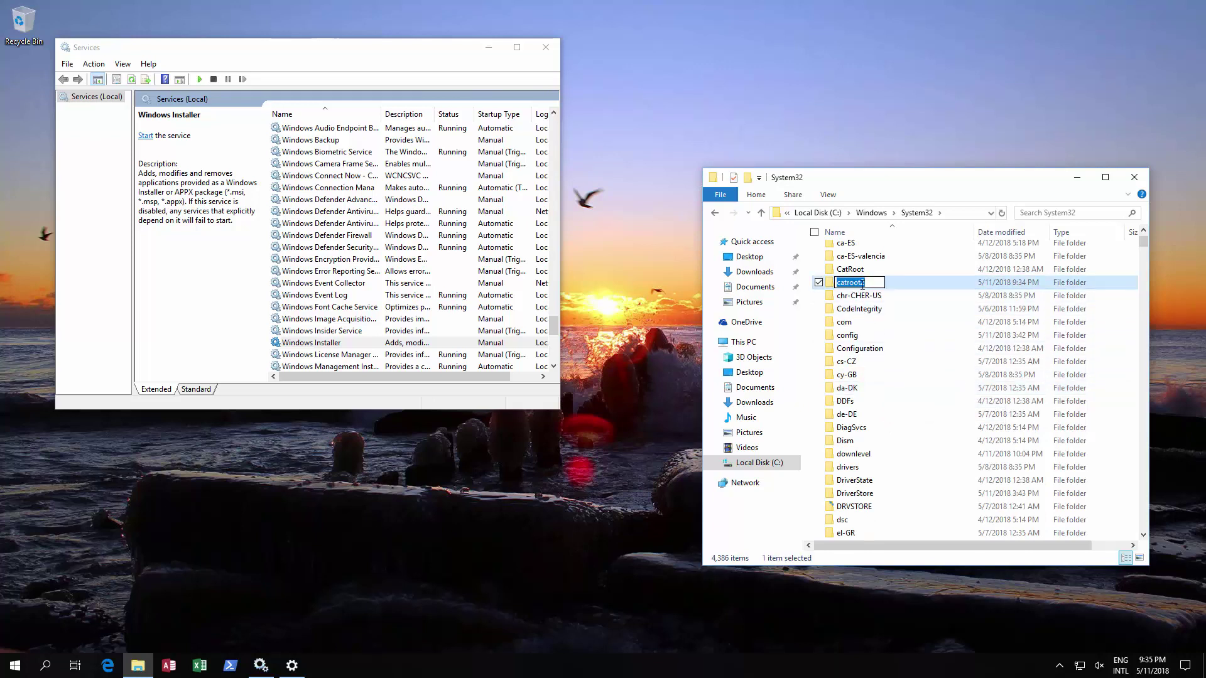
pyautogui.click(869, 284)
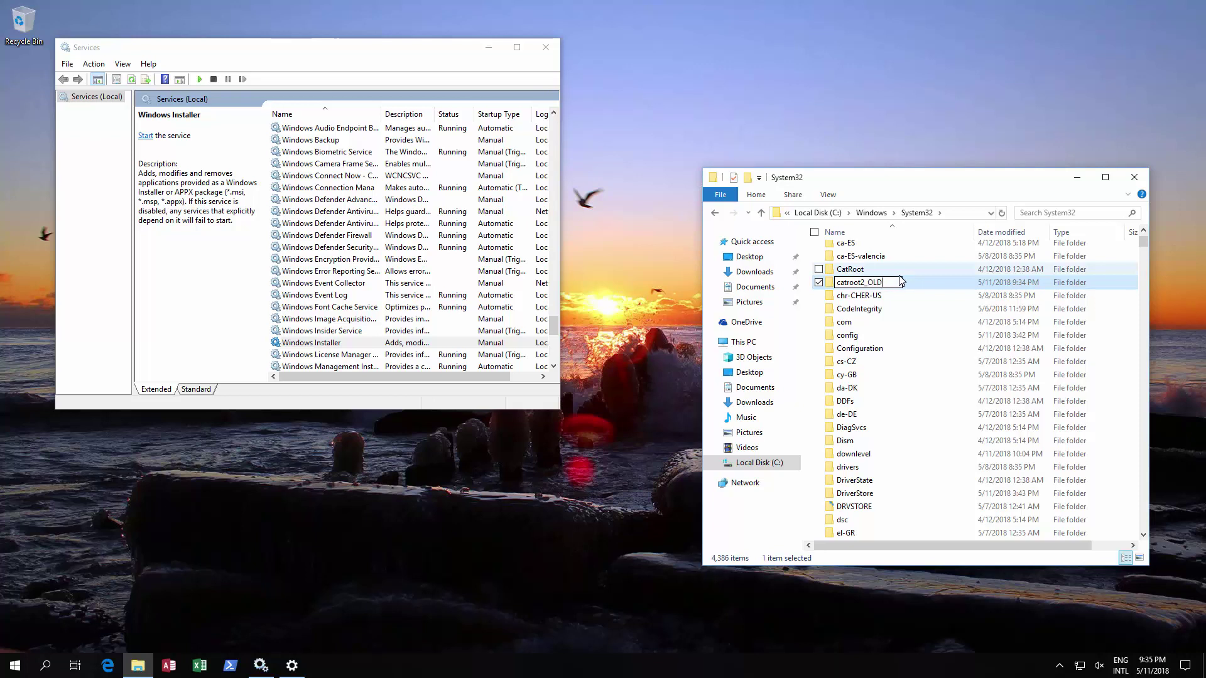
pyautogui.press('Return')
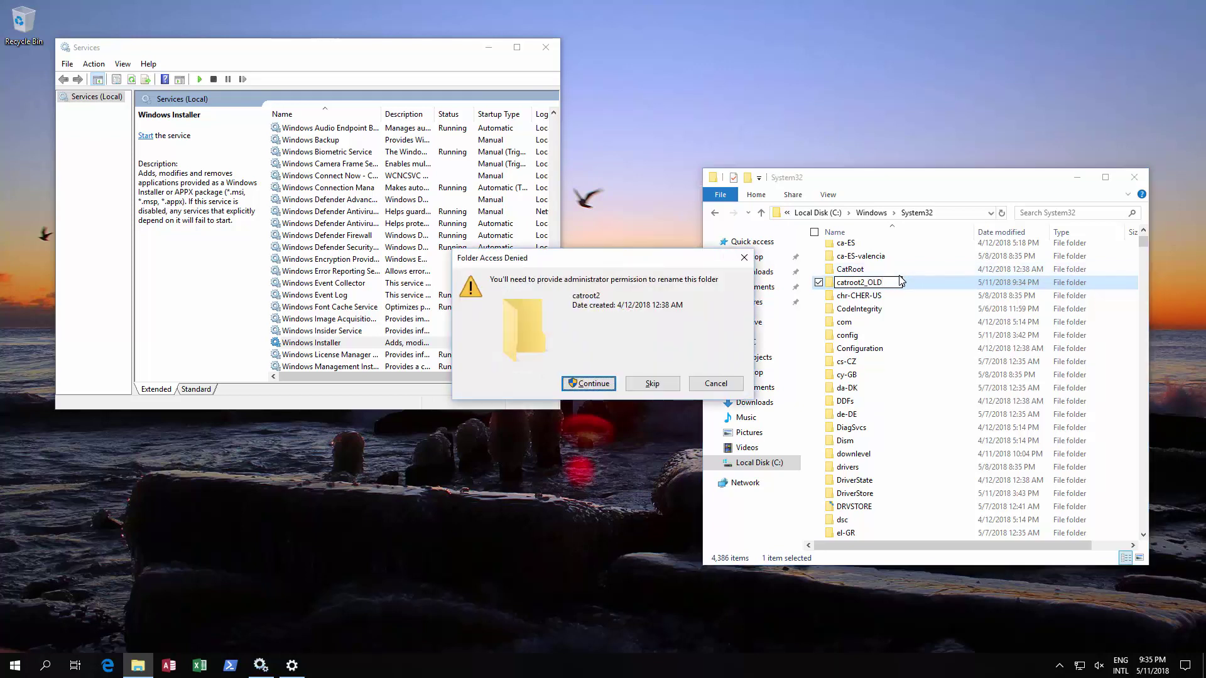
pyautogui.click(584, 386)
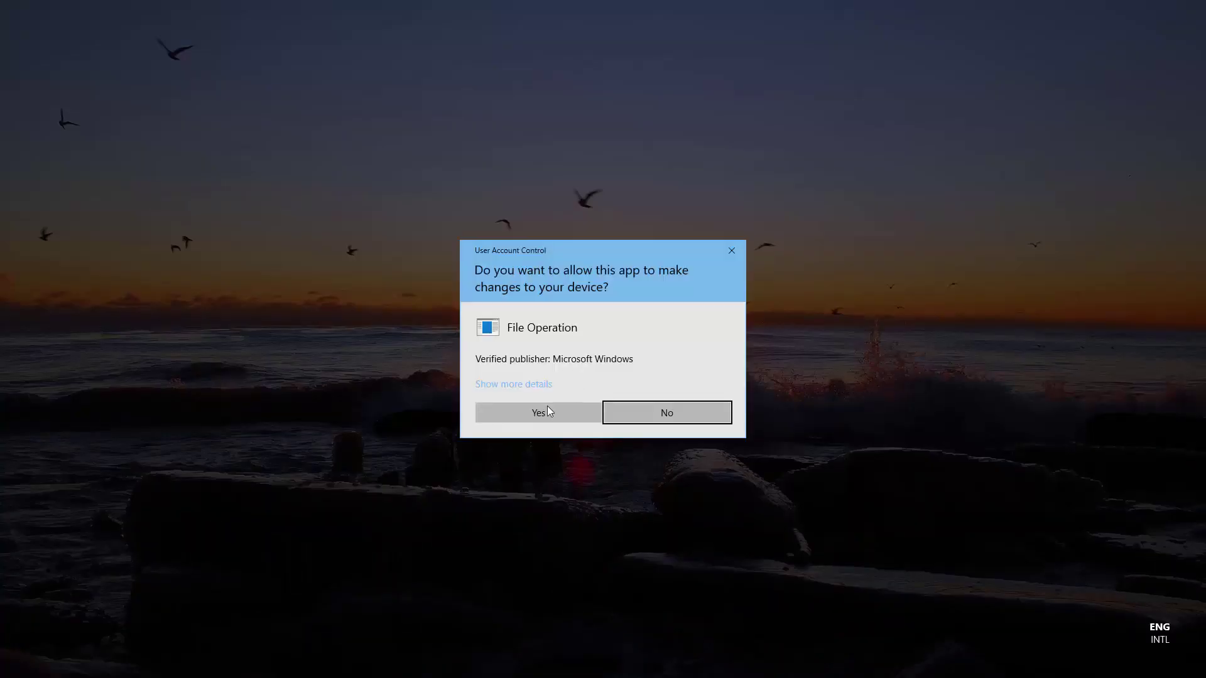
pyautogui.click(539, 413)
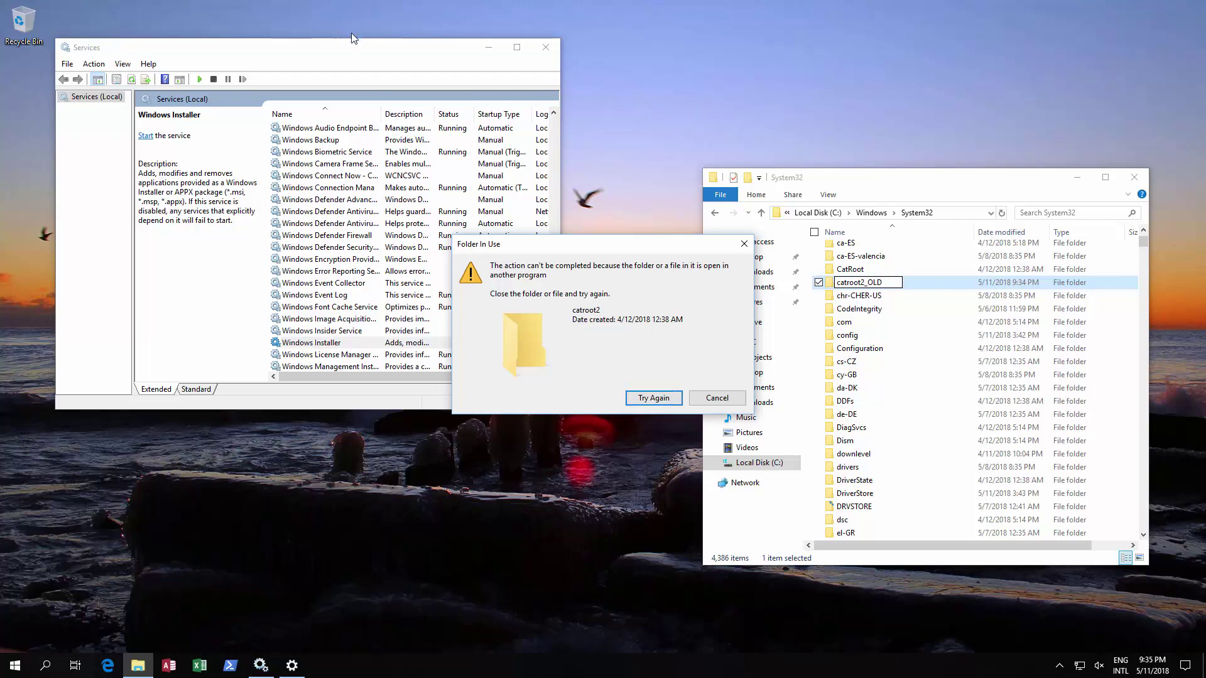
# Return to Services to stop Cryptographic Services, then retry the catroot2_OLD rename
pyautogui.click(354, 55)
pyautogui.scroll(10, 444, 220)
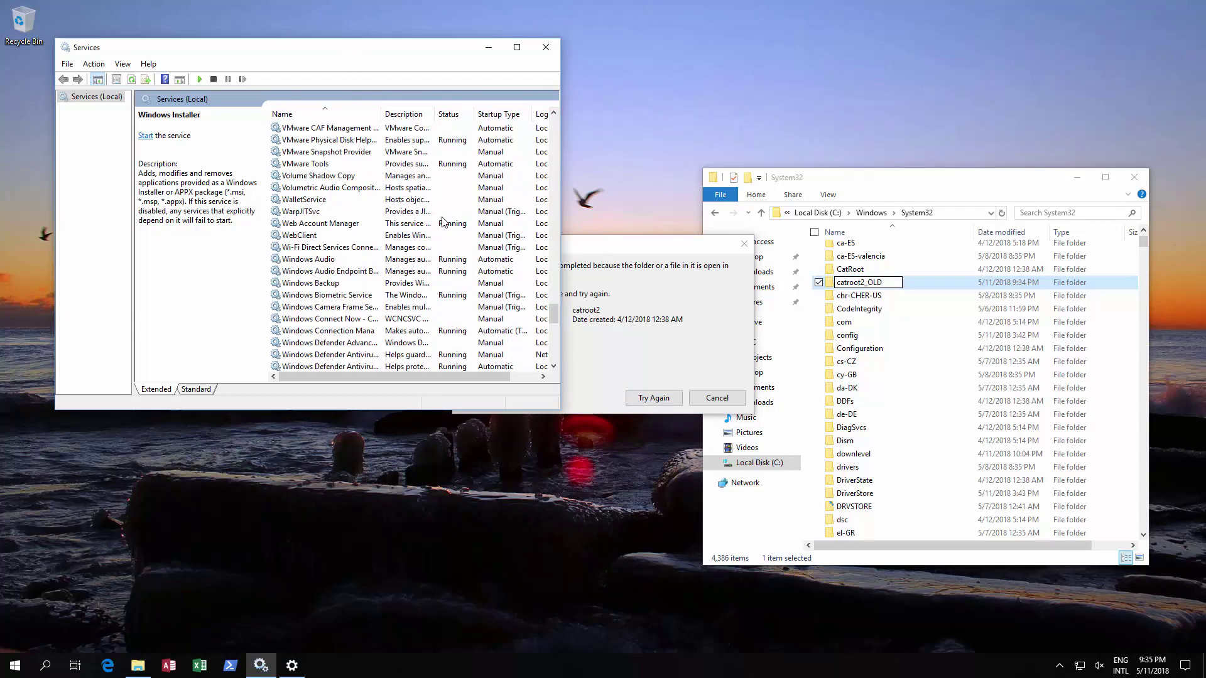
pyautogui.scroll(10, 443, 219)
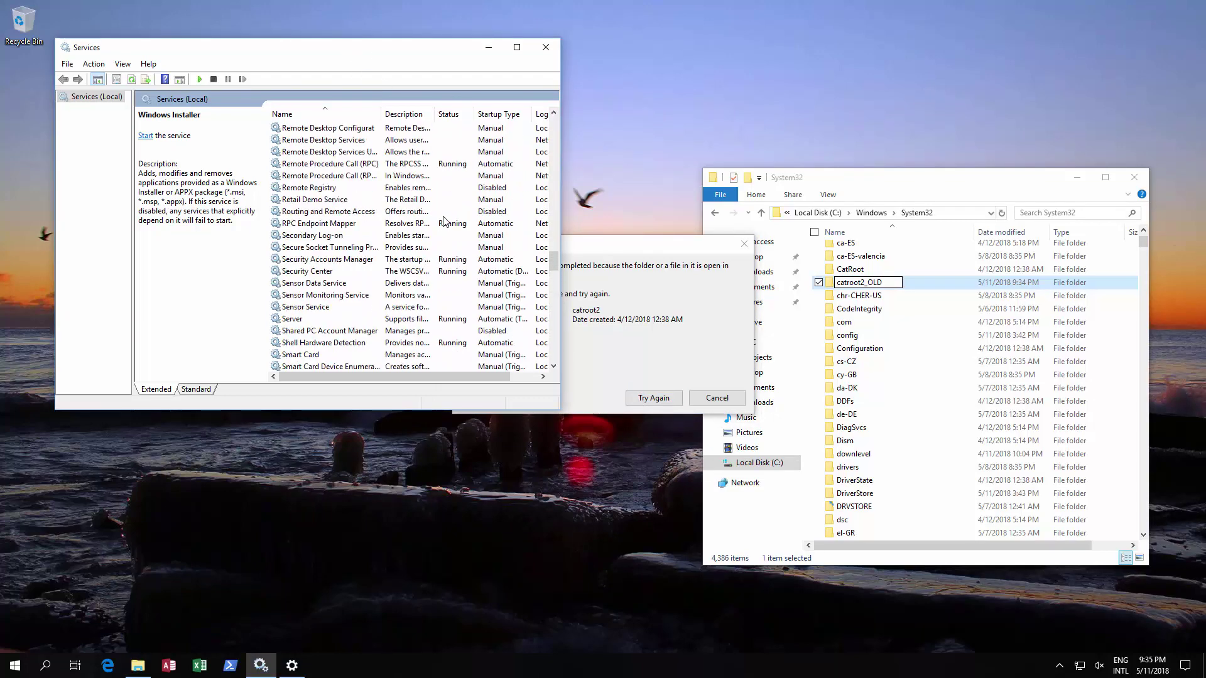
pyautogui.scroll(12, 443, 220)
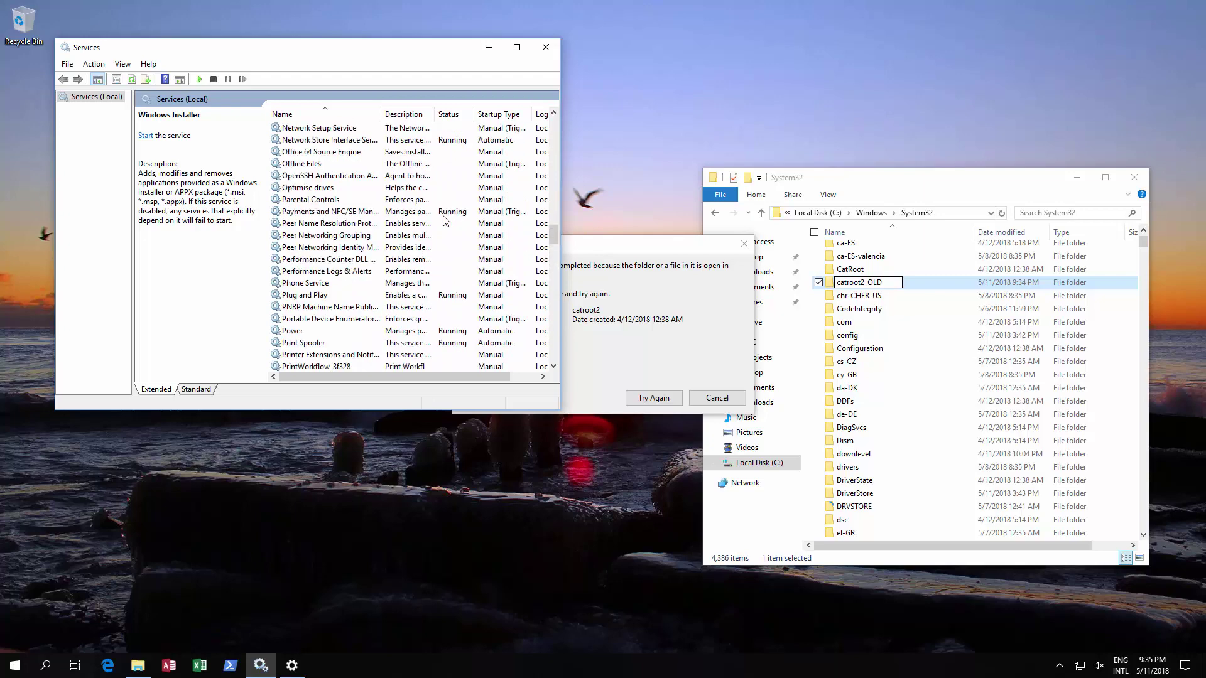
pyautogui.scroll(15, 445, 218)
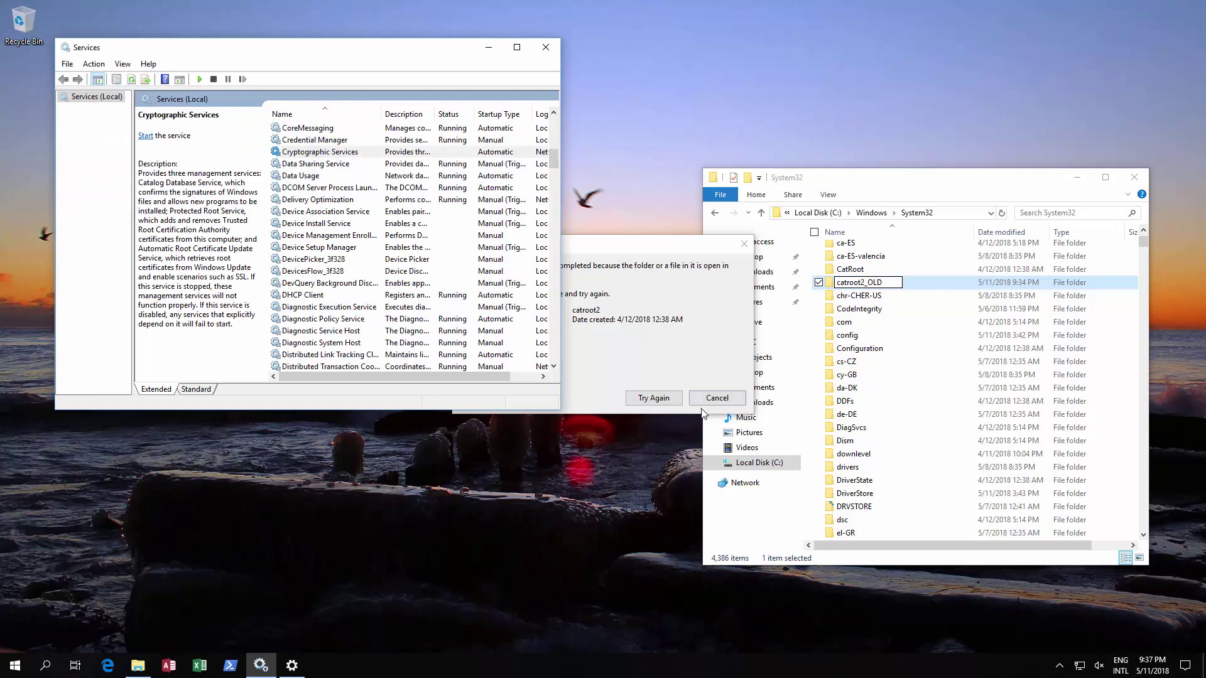
pyautogui.click(651, 397)
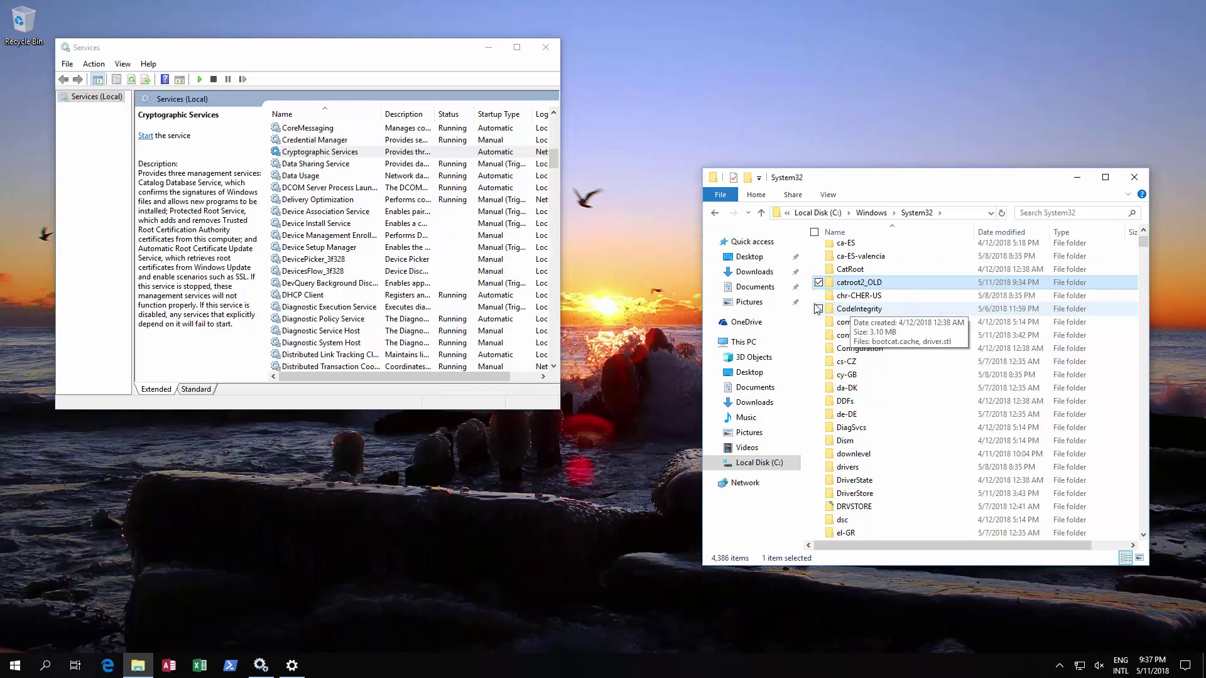
# Close the System32 folder, Services, and the Windows Update settings window
pyautogui.click(1134, 177)
pyautogui.click(546, 51)
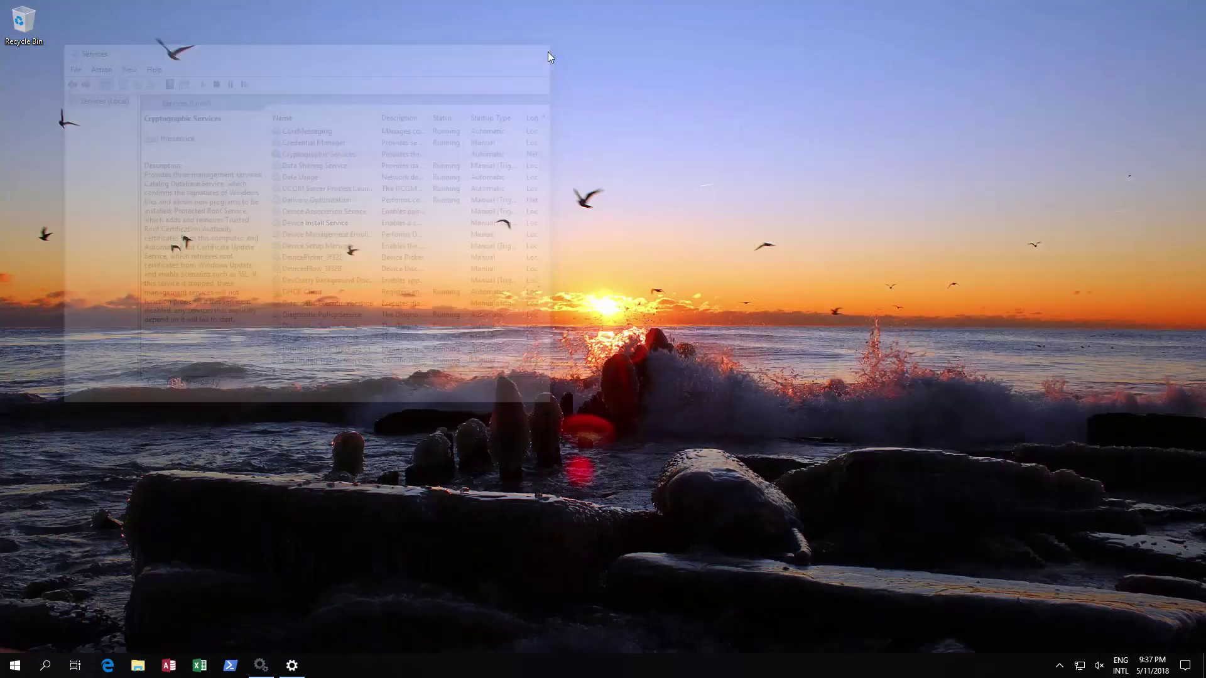
pyautogui.click(261, 665)
pyautogui.click(675, 411)
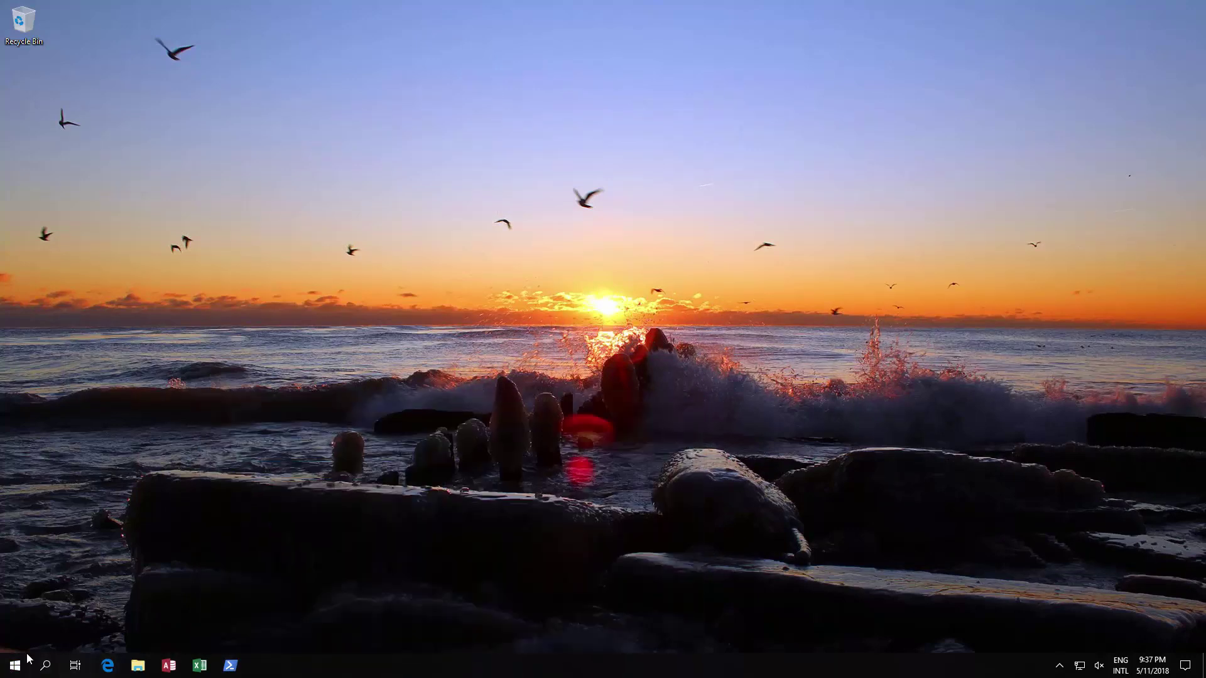
# Restart the computer from the Start button's shutdown menu
pyautogui.rightClick(15, 667)
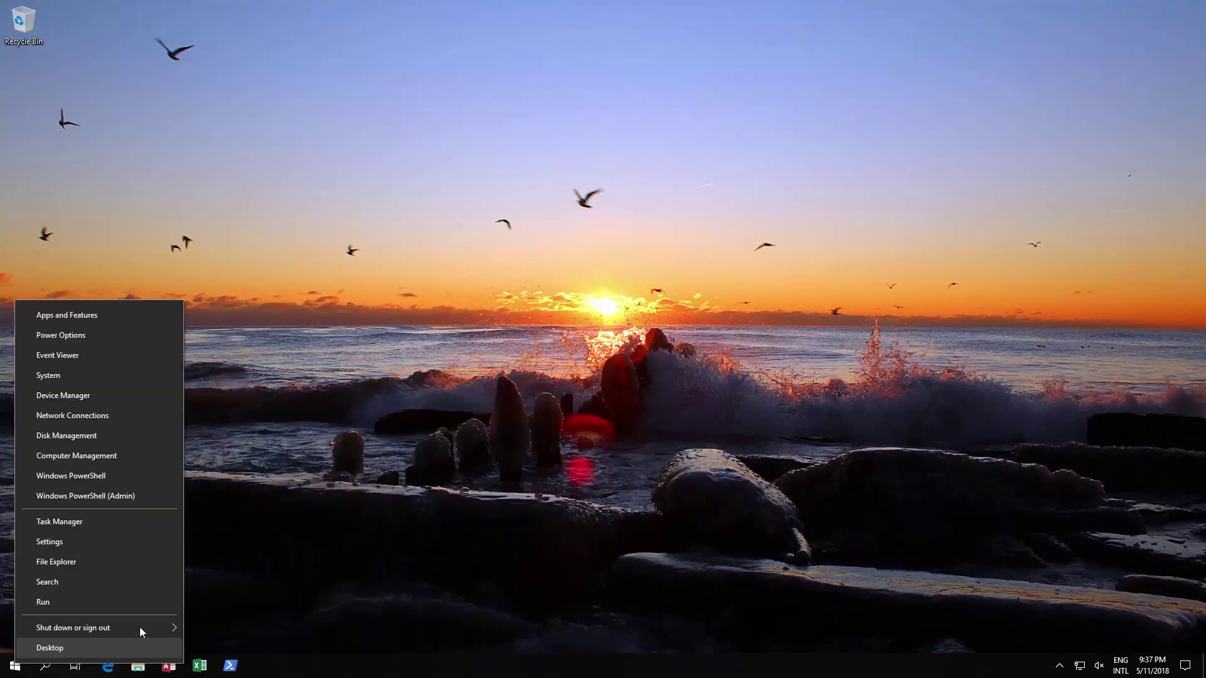
pyautogui.moveTo(140, 627)
pyautogui.click(204, 623)
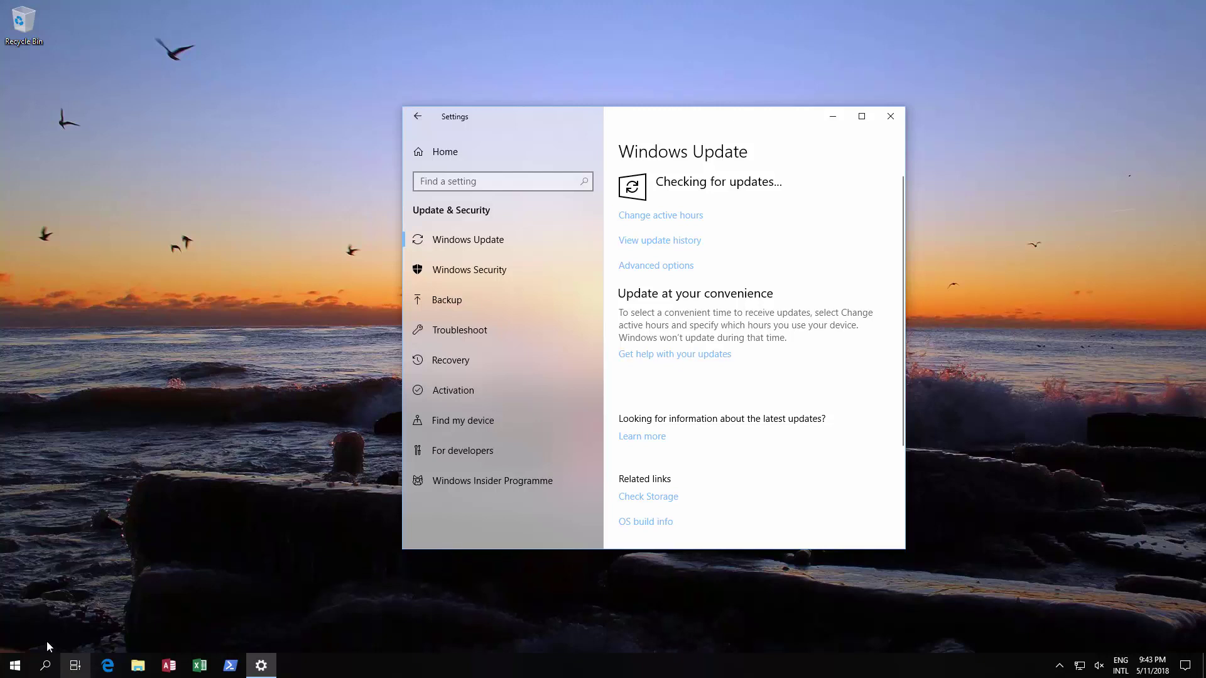
# Open Update & Security in Settings to start checking for updates
pyautogui.click(15, 666)
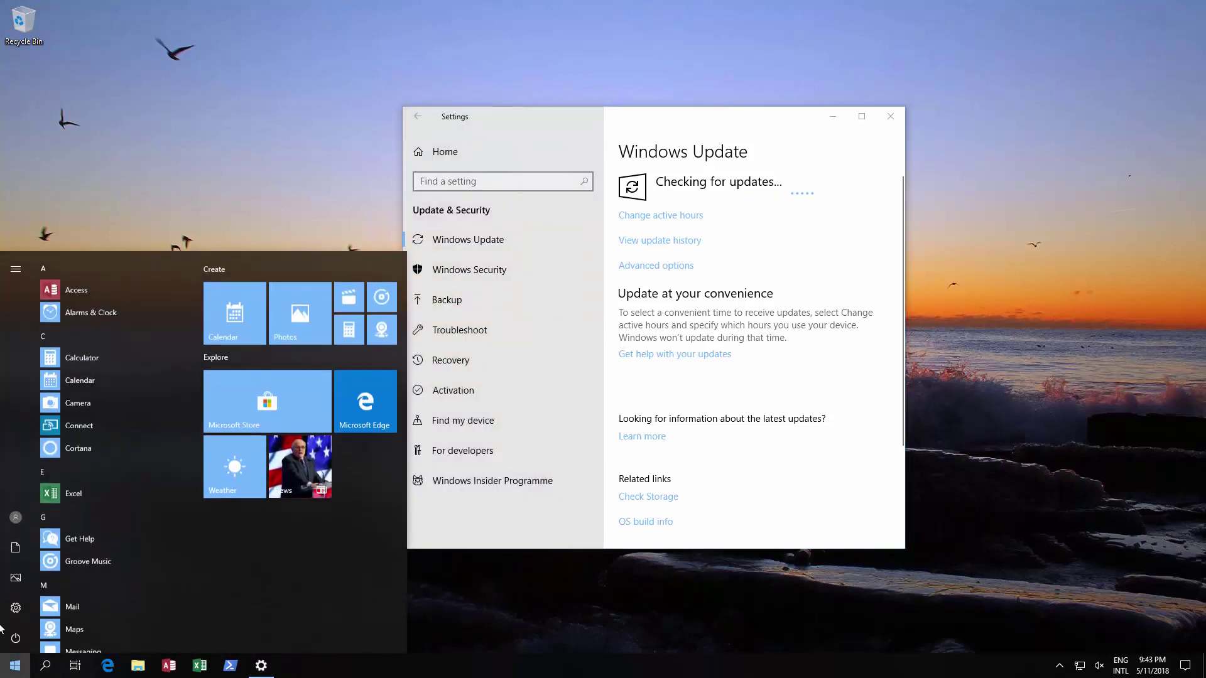
pyautogui.click(750, 512)
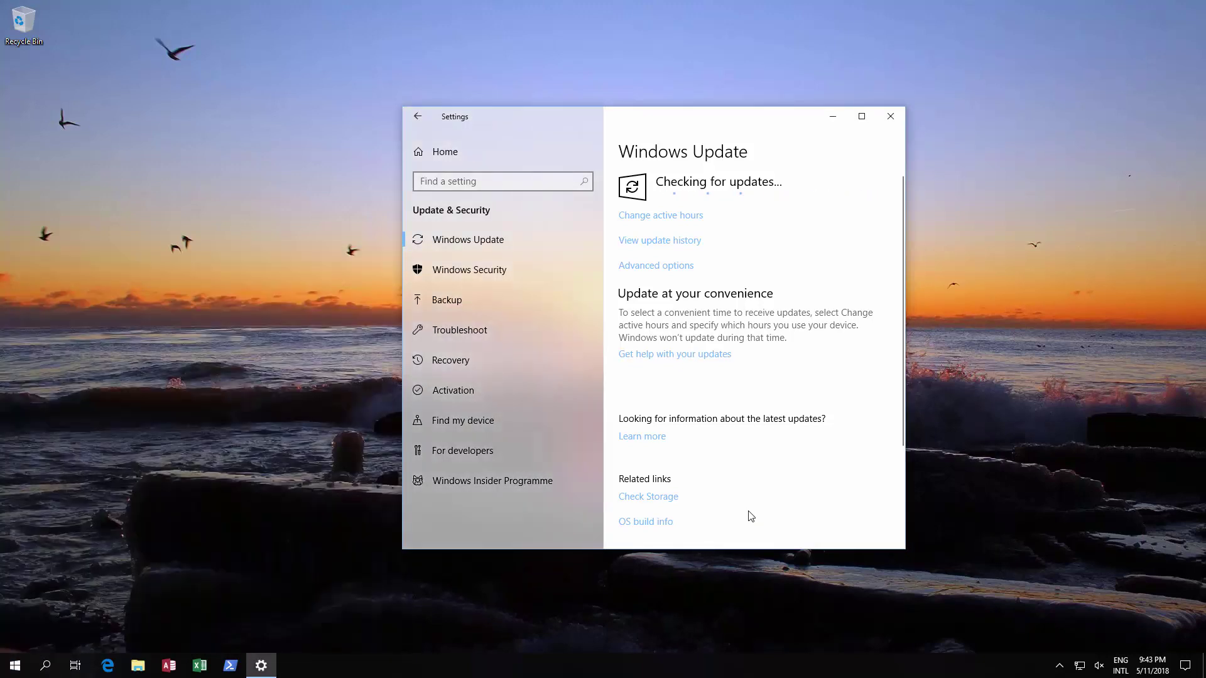
pyautogui.click(417, 117)
pyautogui.scroll(-1, 652, 495)
pyautogui.scroll(-2, 652, 495)
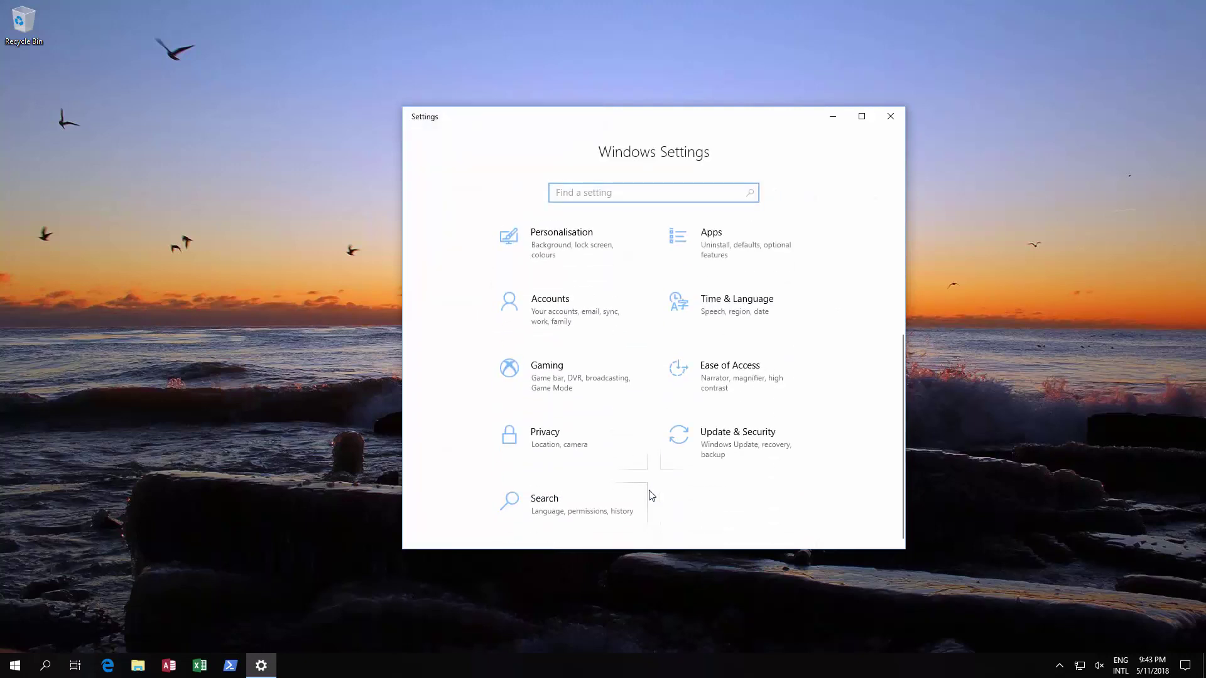
pyautogui.click(724, 458)
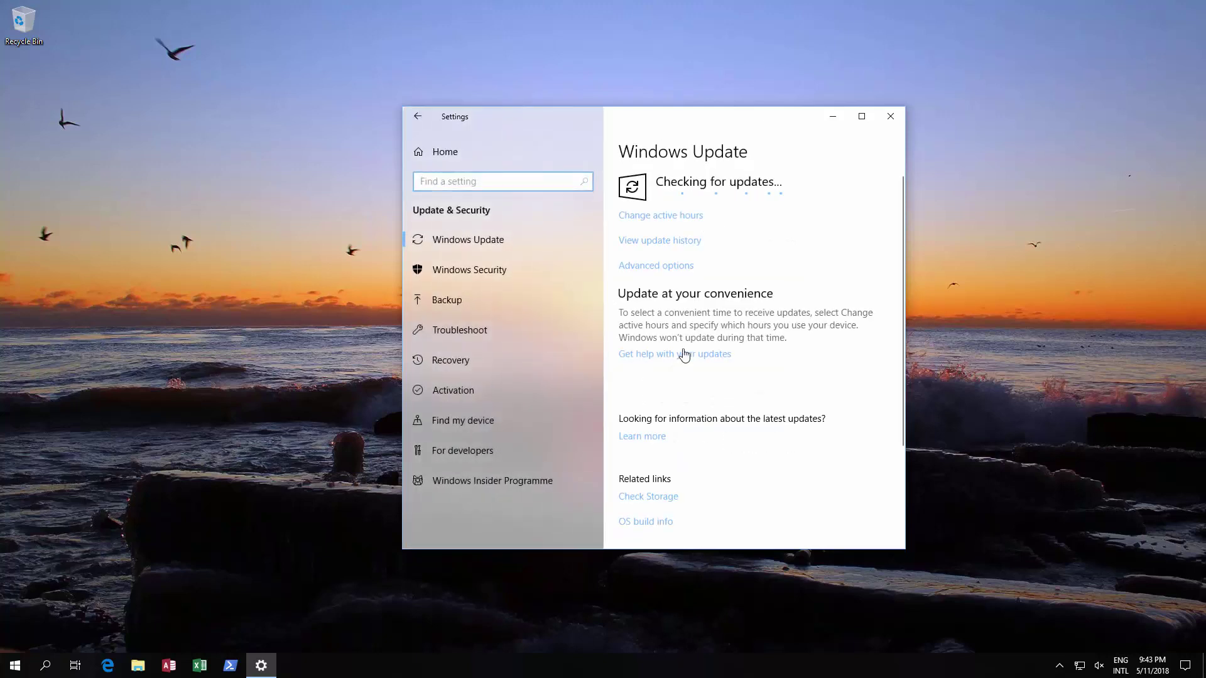